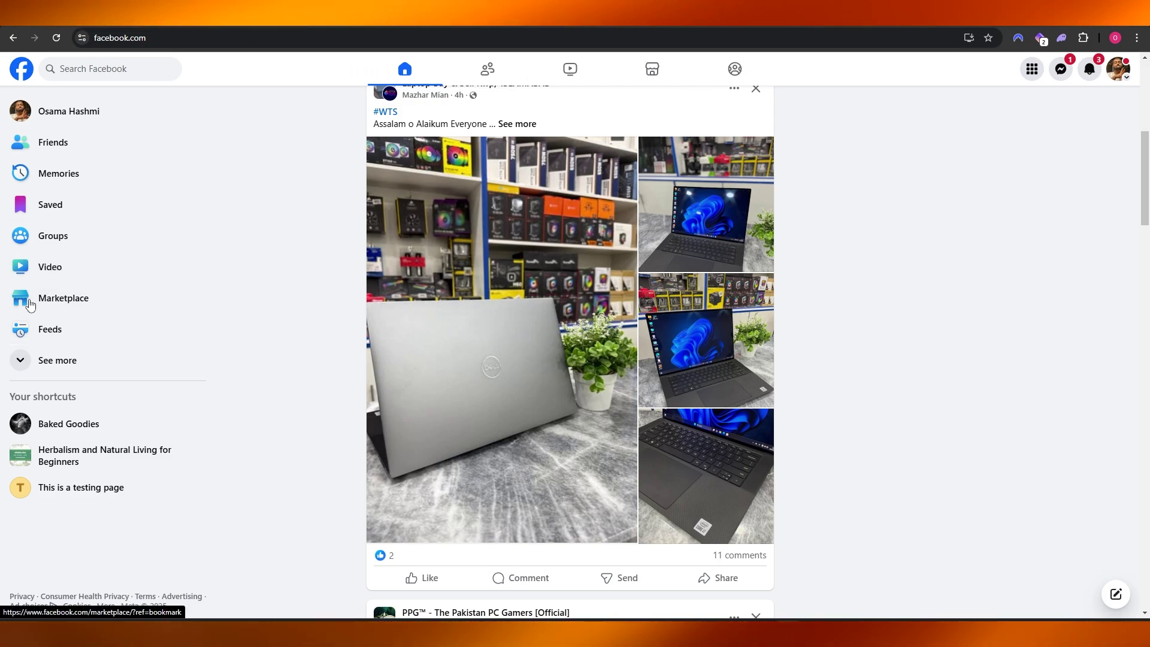
Step: Go to Marketplace from the left sidebar and begin creating a new listing
click(80, 303)
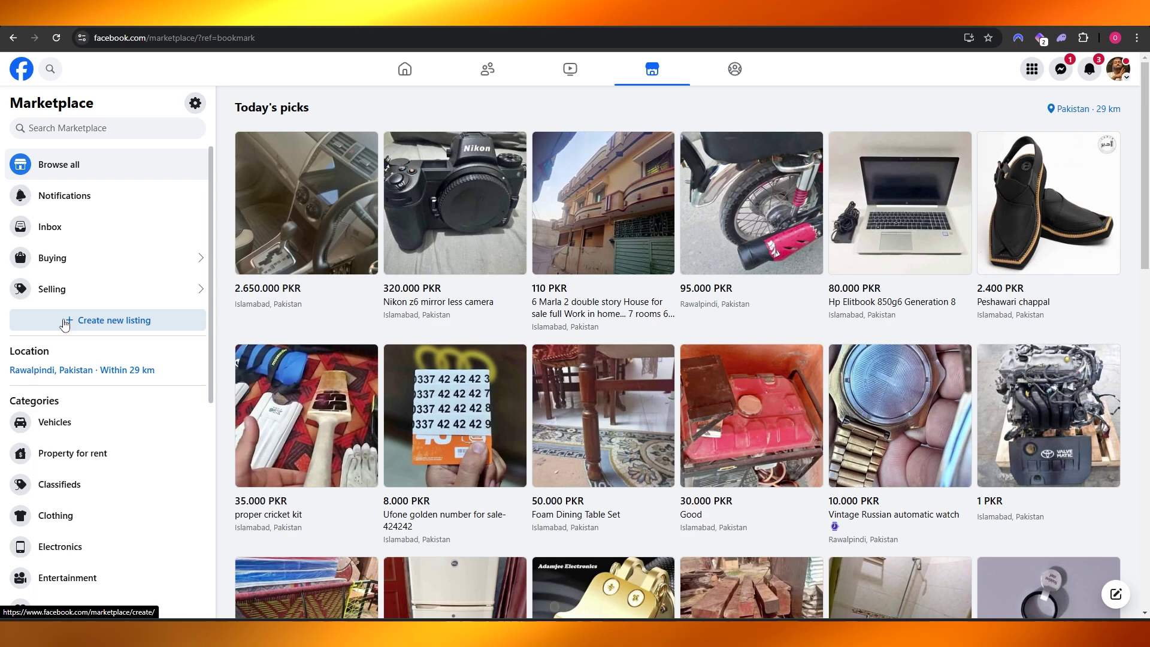
click(137, 327)
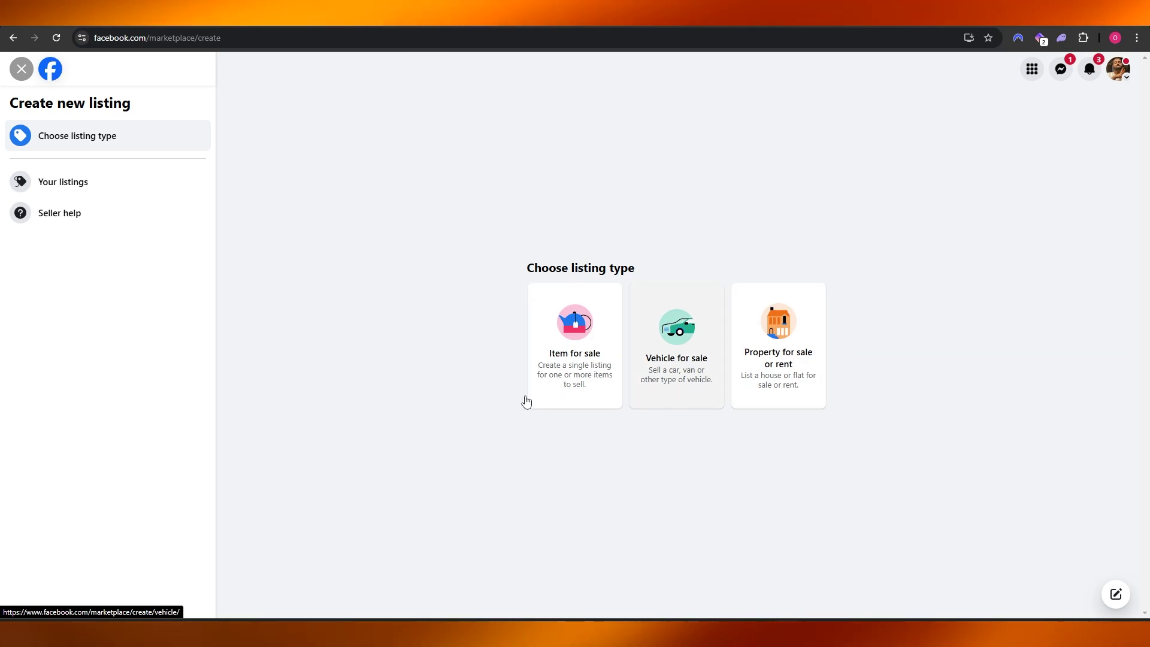
Step: Choose the Item for sale listing type and browse the Category dropdown options
click(575, 370)
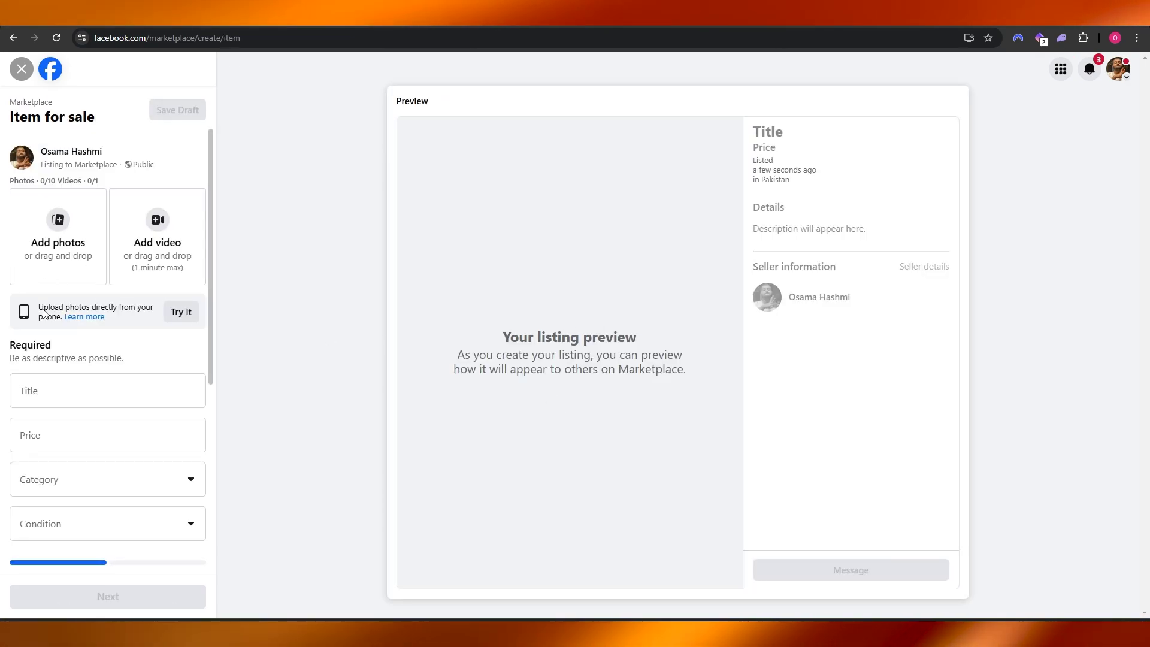
scroll(43, 312, down, 2)
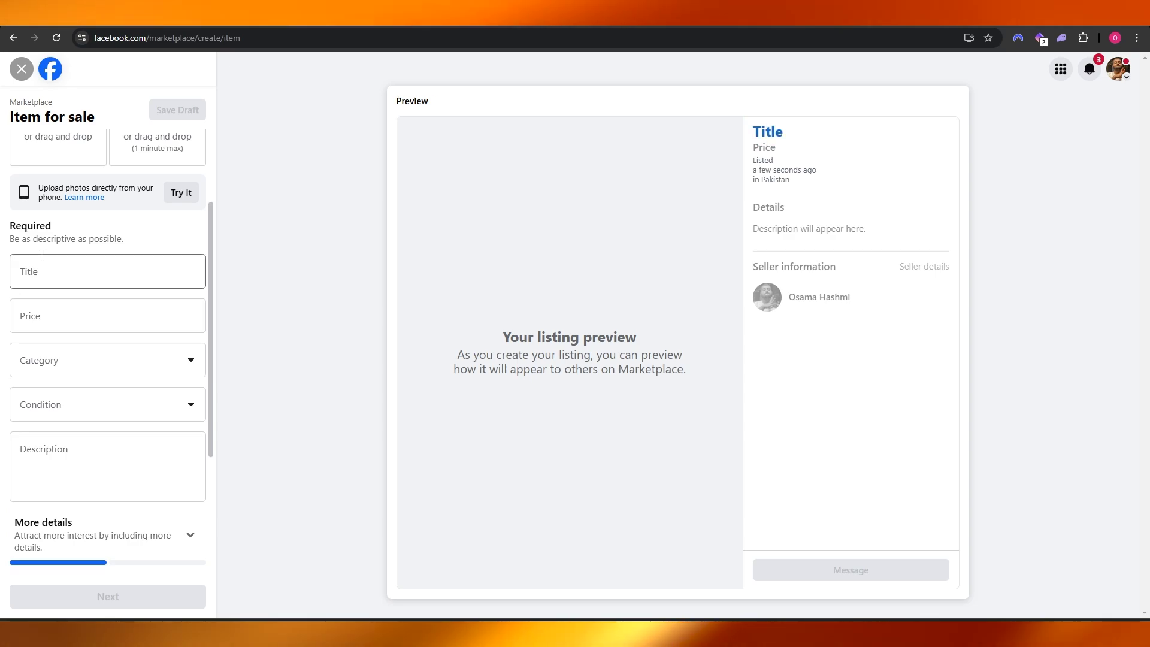
click(54, 359)
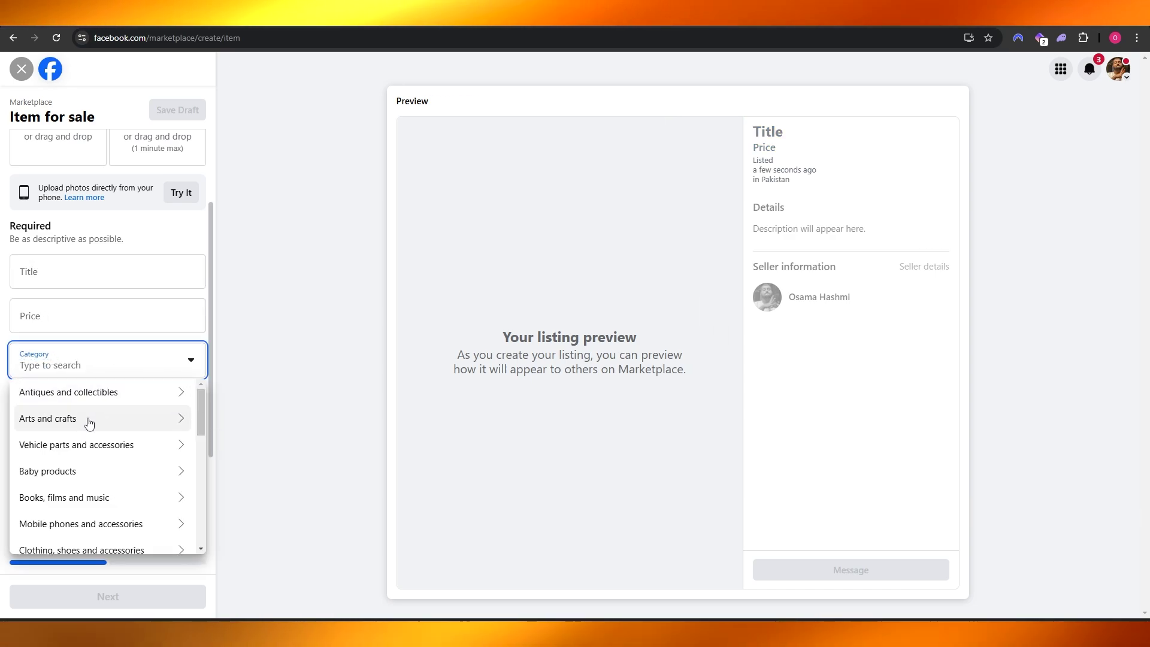
scroll(90, 443, down, 2)
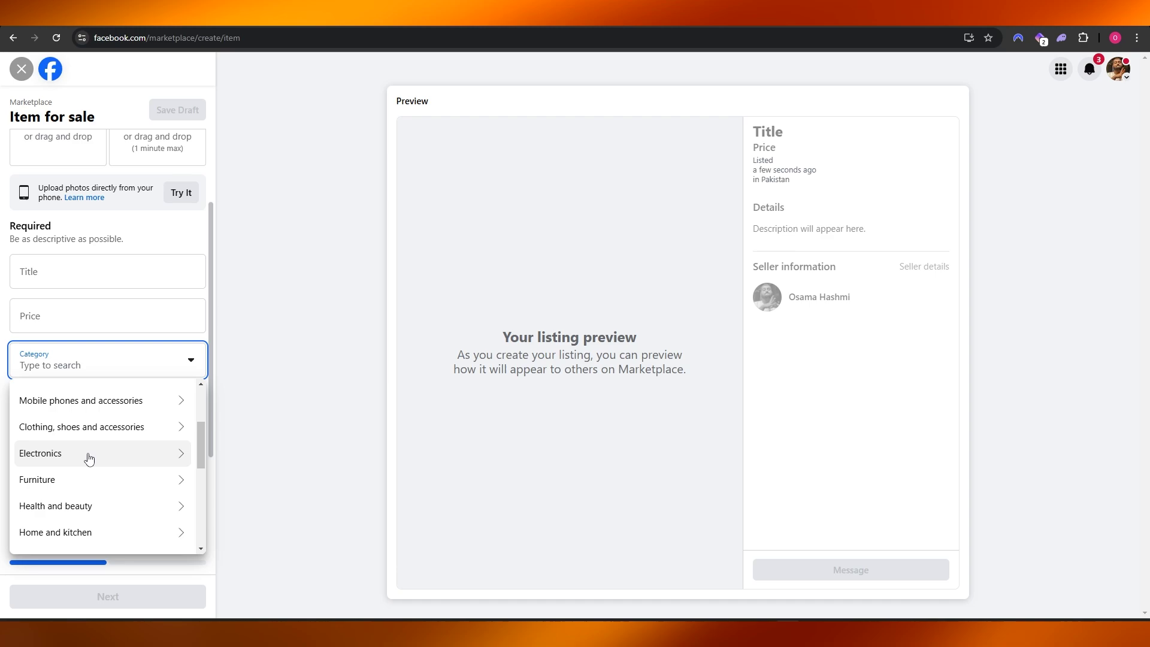
scroll(90, 459, down, 1)
scroll(90, 458, up, 3)
scroll(91, 459, down, 6)
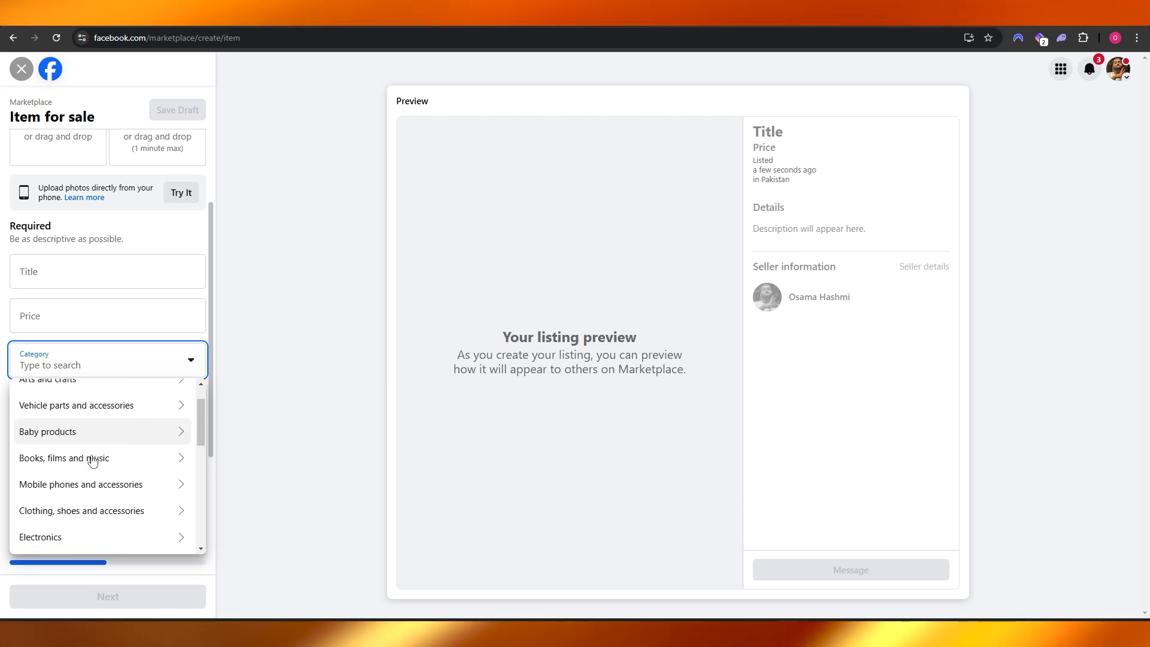
scroll(78, 463, up, 1)
scroll(69, 479, down, 2)
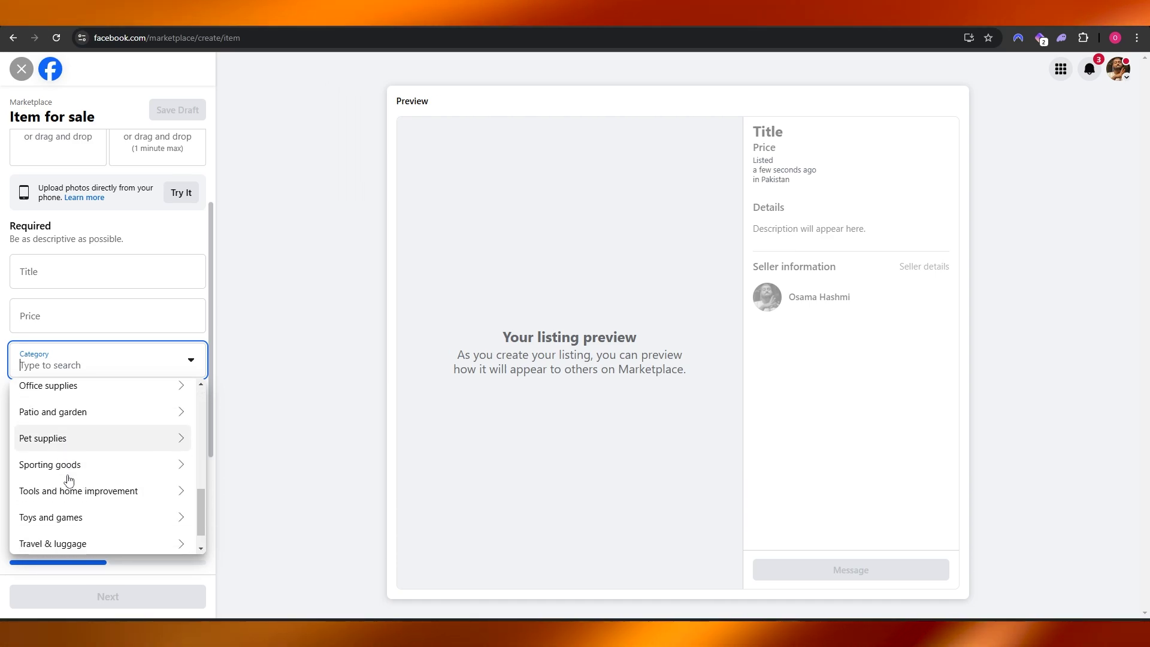
scroll(75, 509, up, 7)
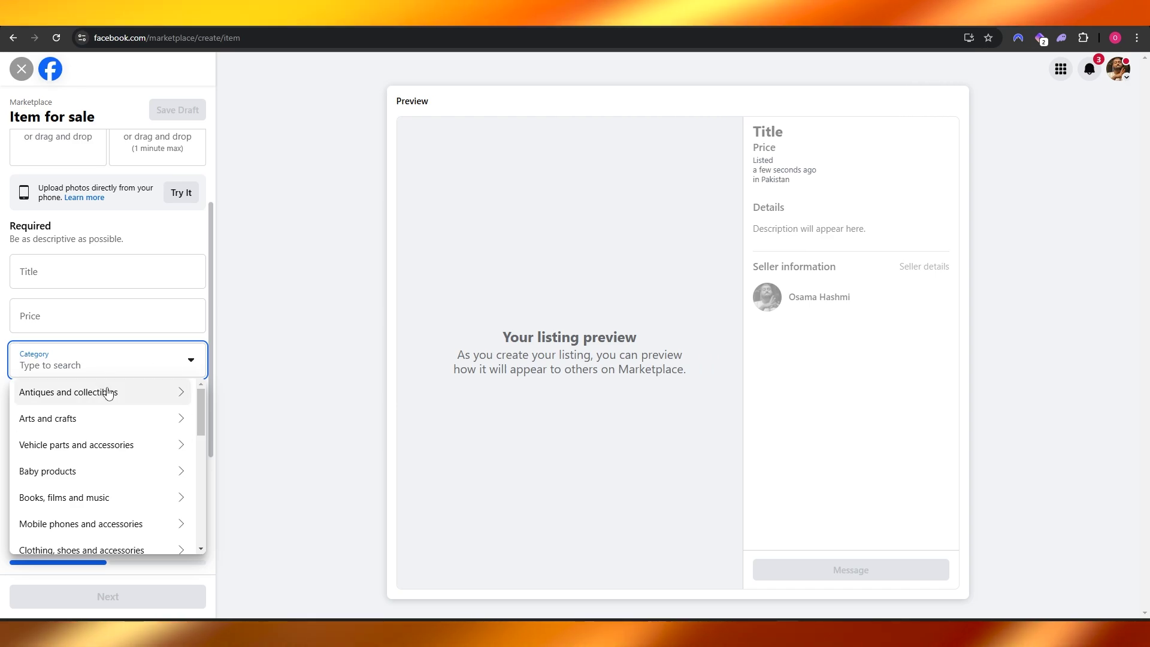
Step: Close the category list and upload the first white sneaker photo
click(239, 310)
scroll(90, 264, up, 2)
click(48, 255)
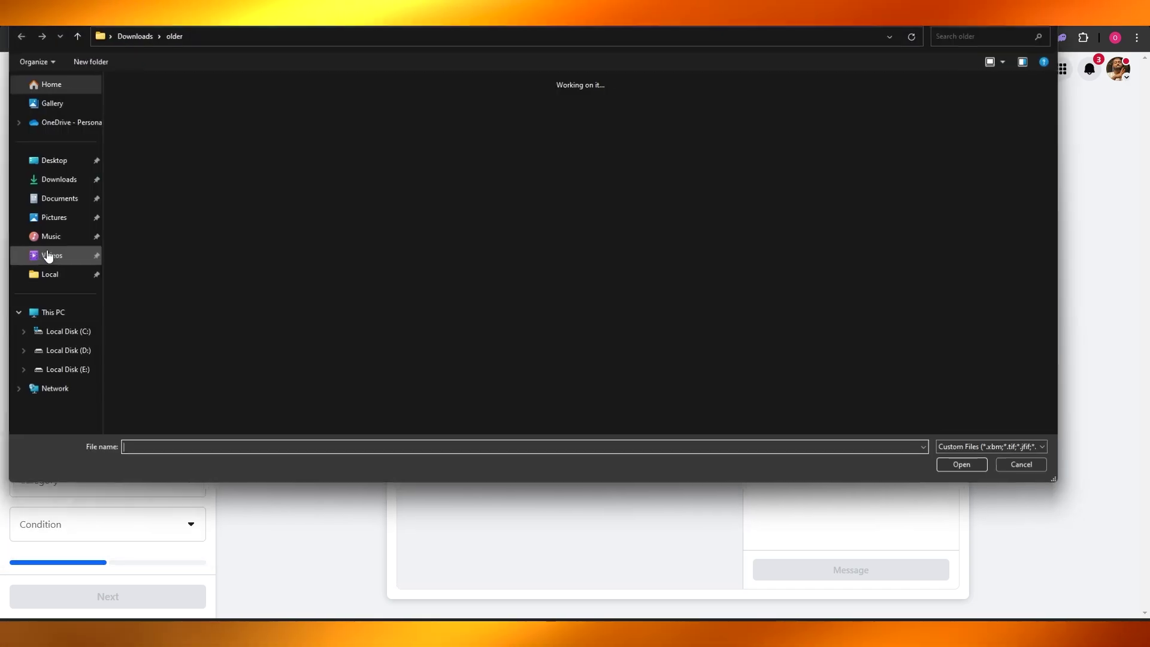
scroll(657, 264, down, 6)
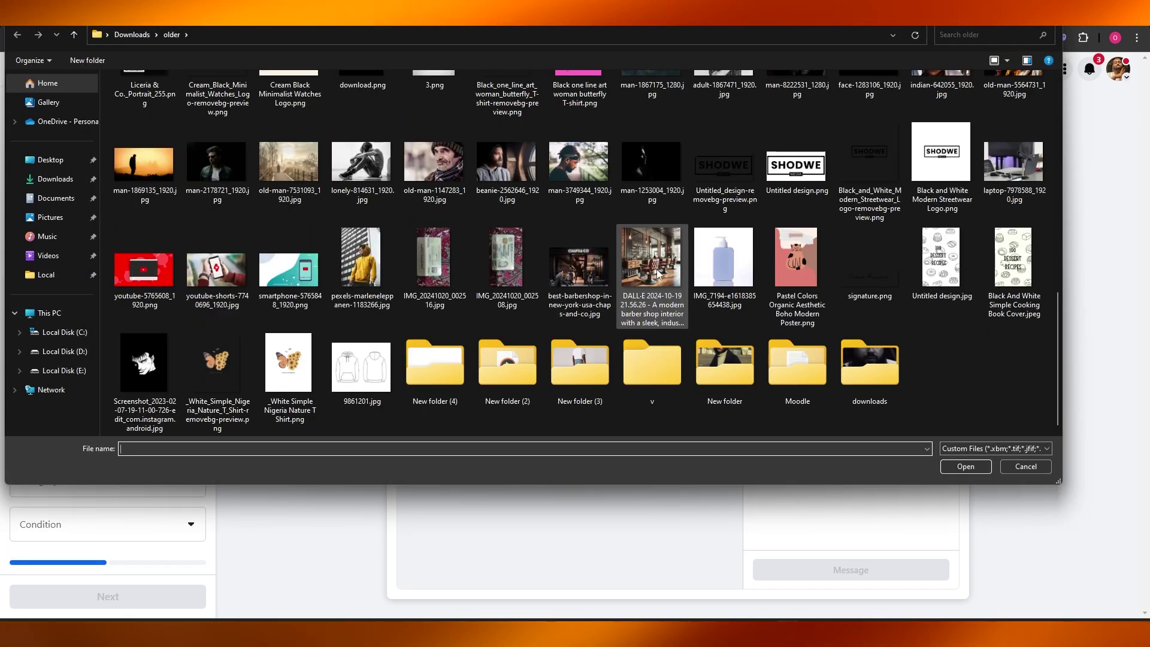
scroll(678, 304, up, 3)
scroll(679, 304, down, 3)
scroll(419, 239, up, 3)
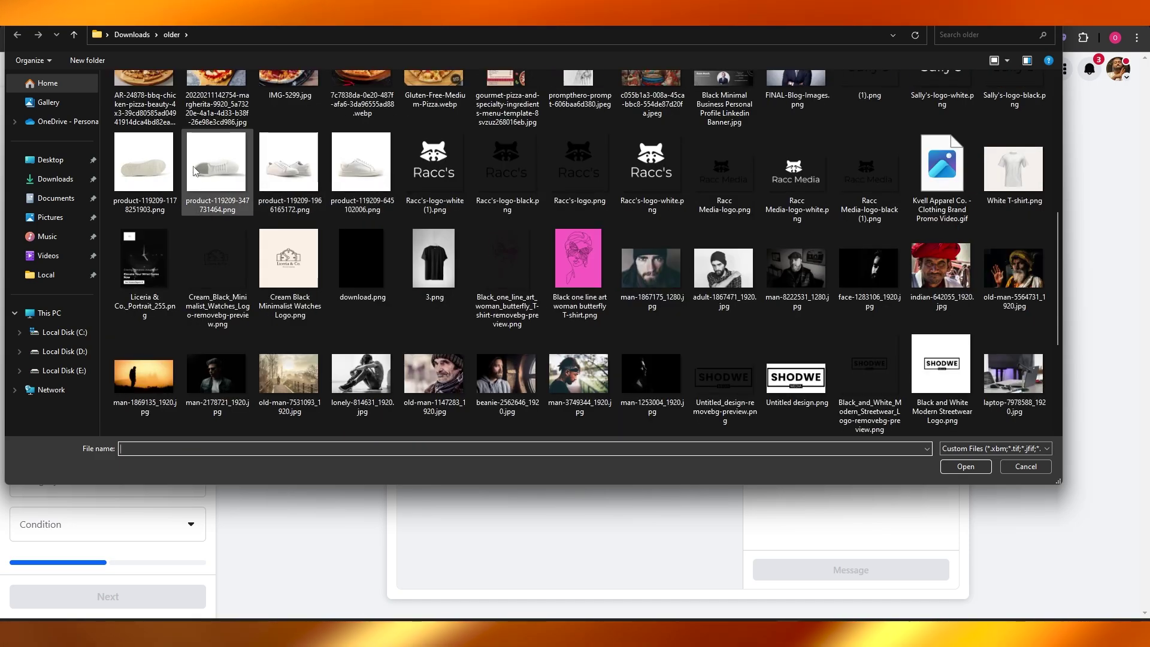
double_click(290, 165)
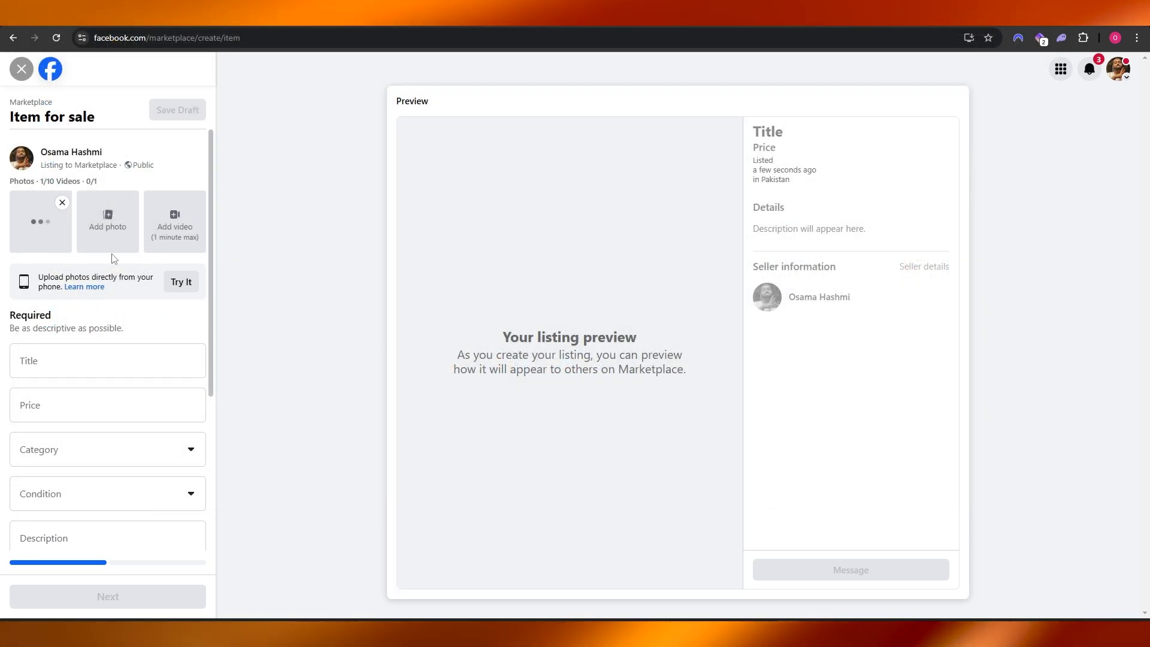
Step: Add three more sneaker product images to the listing in one upload
click(108, 224)
click(216, 348)
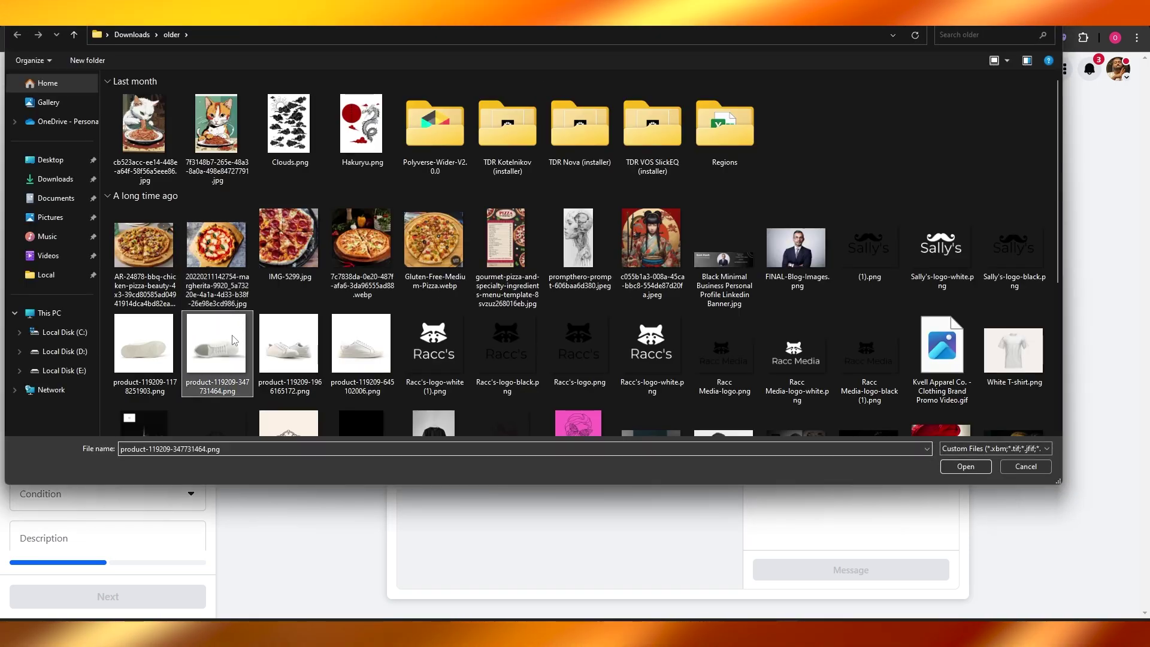
ctrl+click(276, 362)
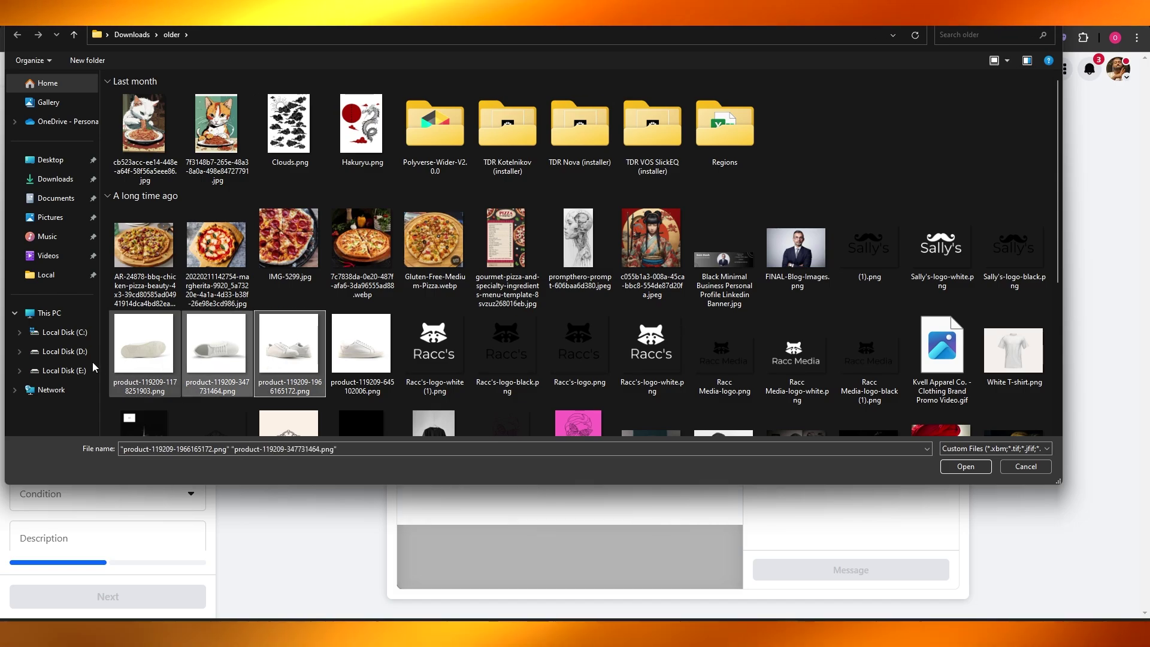
click(973, 468)
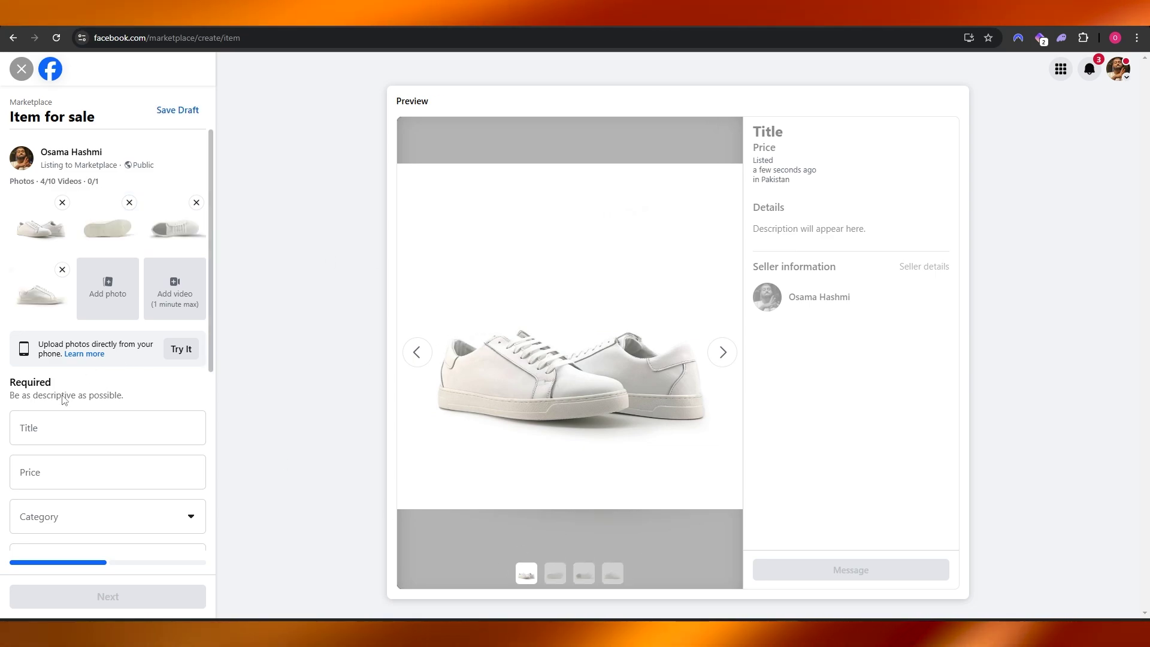
Step: Enter the title 'White Sneakers' and the price Rs3.000
click(52, 434)
text(White Sneakers)
click(89, 481)
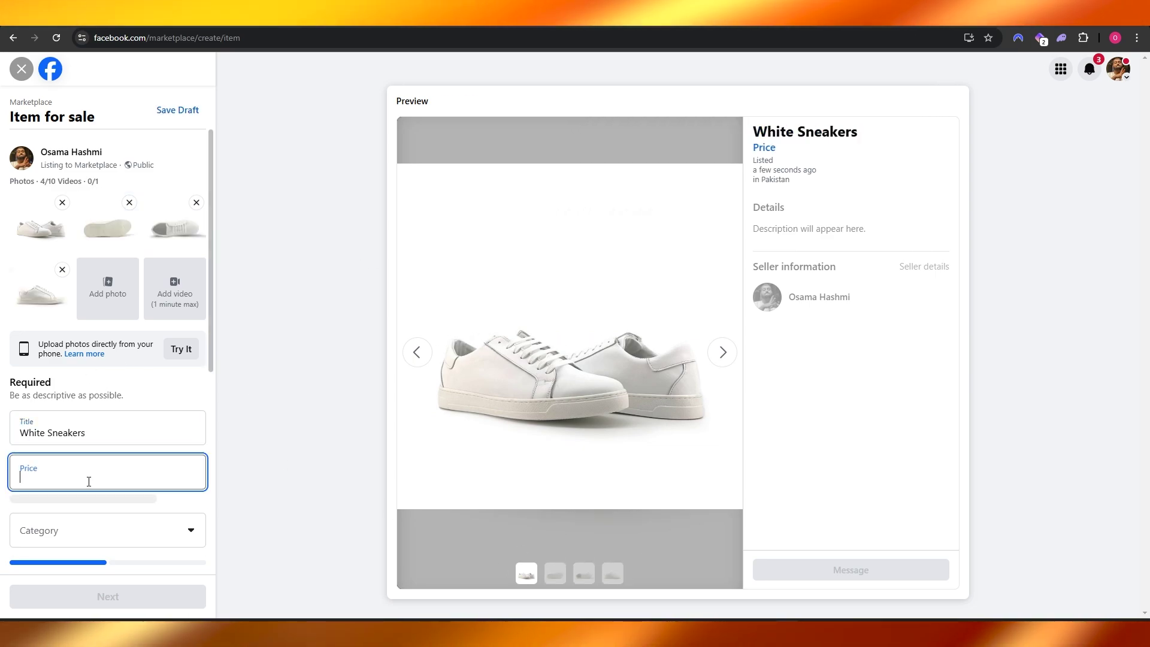
scroll(87, 481, down, 1)
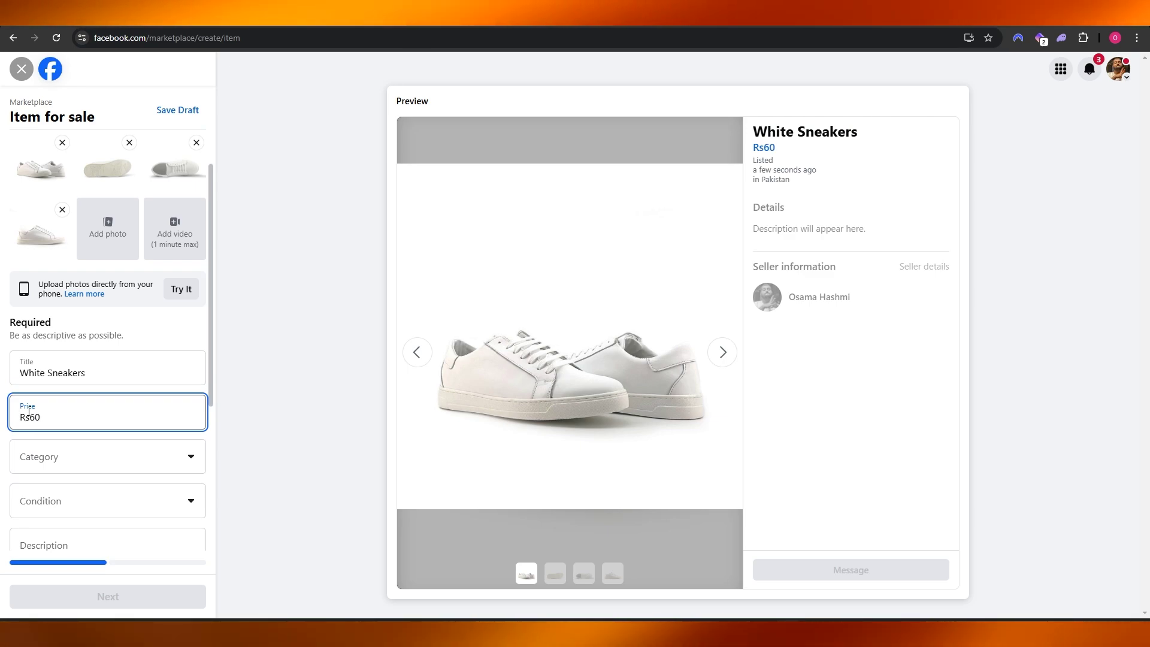
double_click(29, 412)
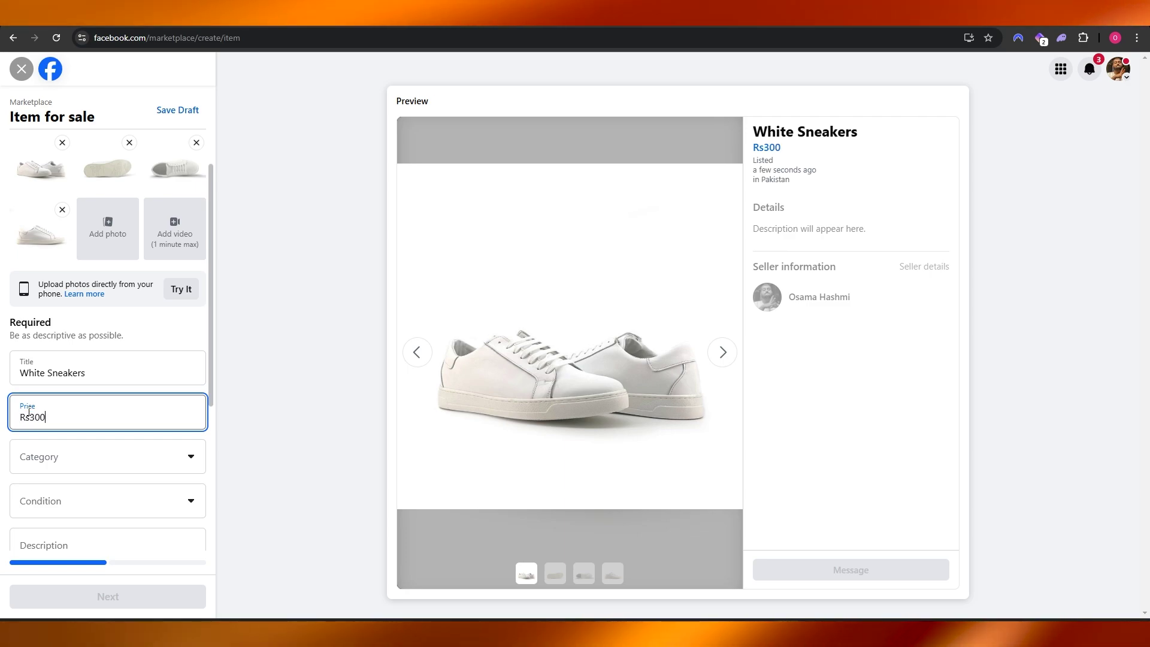
Step: Set the category to Clothing, shoes and accessories > Men's shoes > Men's casual shoes
click(64, 462)
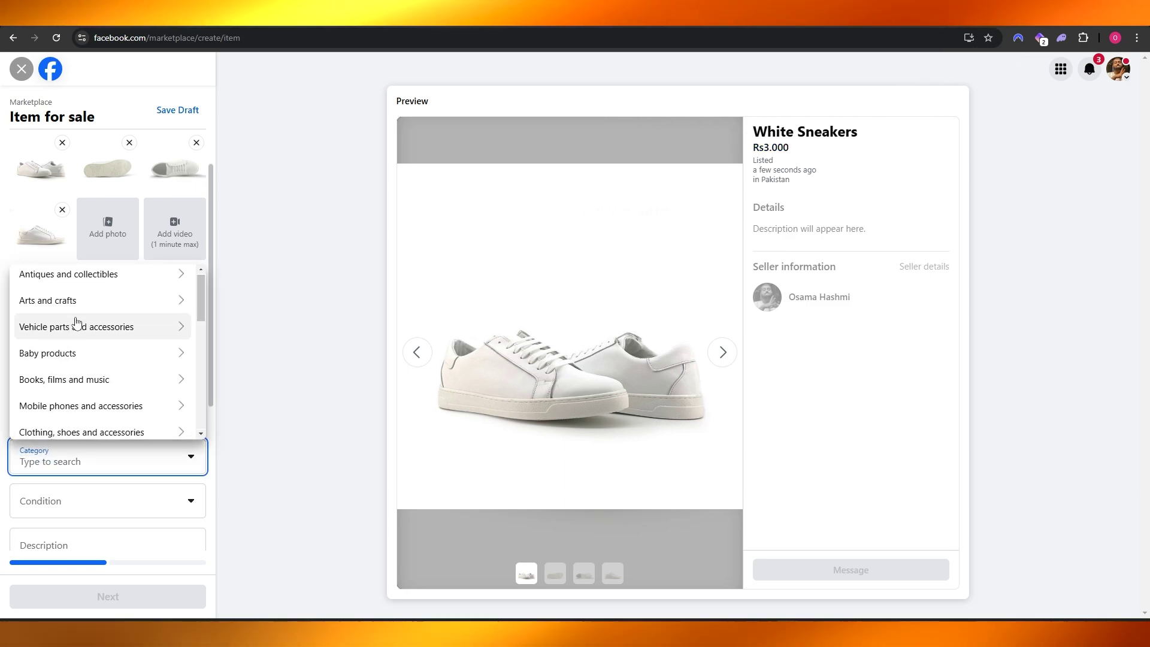
scroll(84, 332, down, 1)
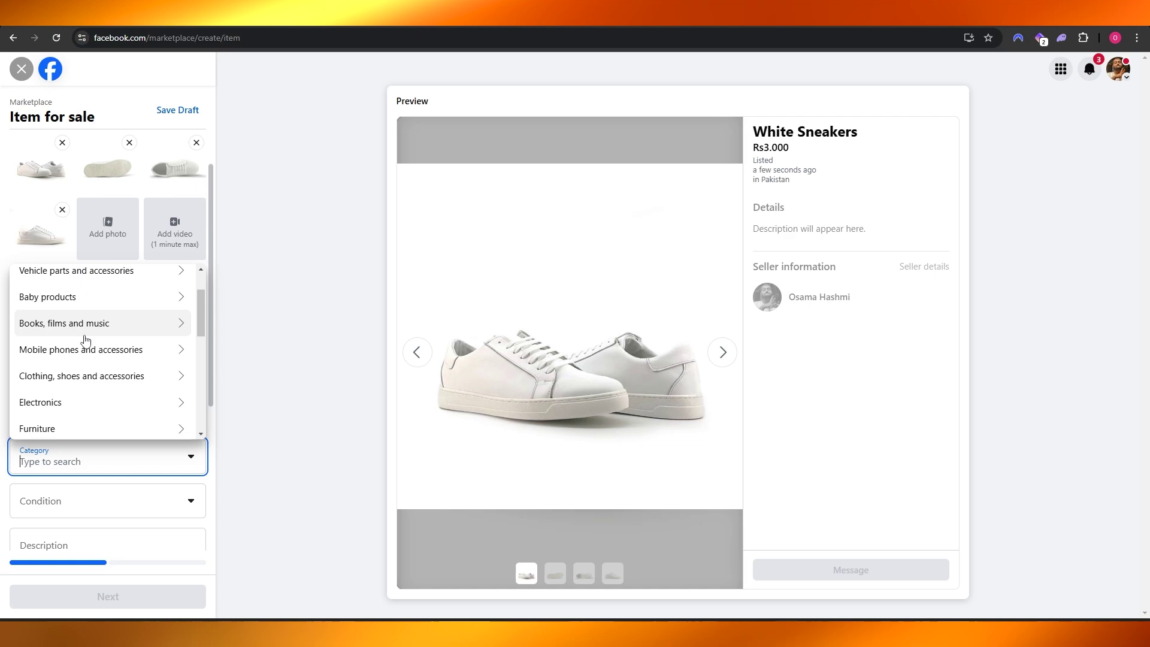
click(84, 384)
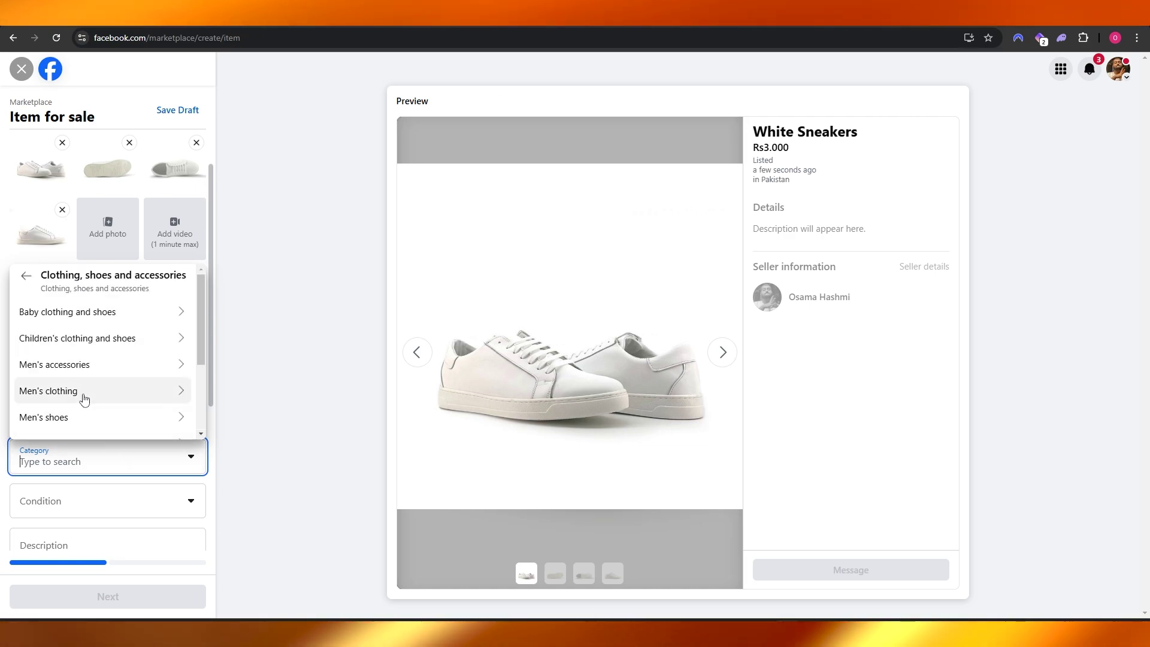
click(88, 417)
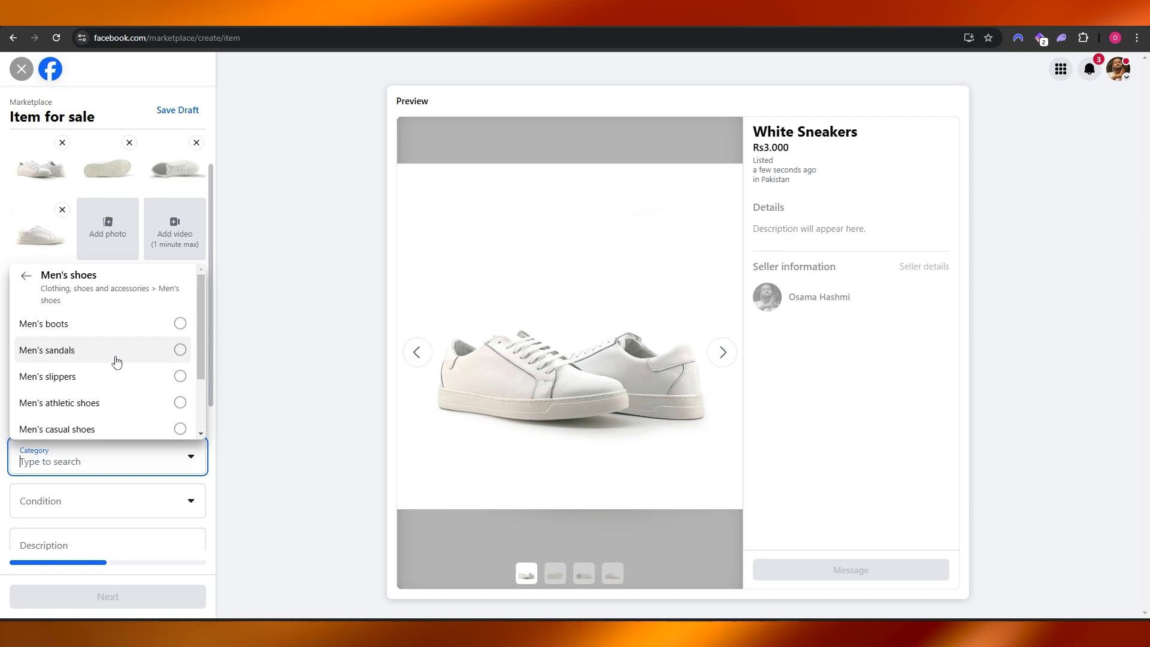
scroll(114, 384, down, 1)
scroll(116, 371, down, 1)
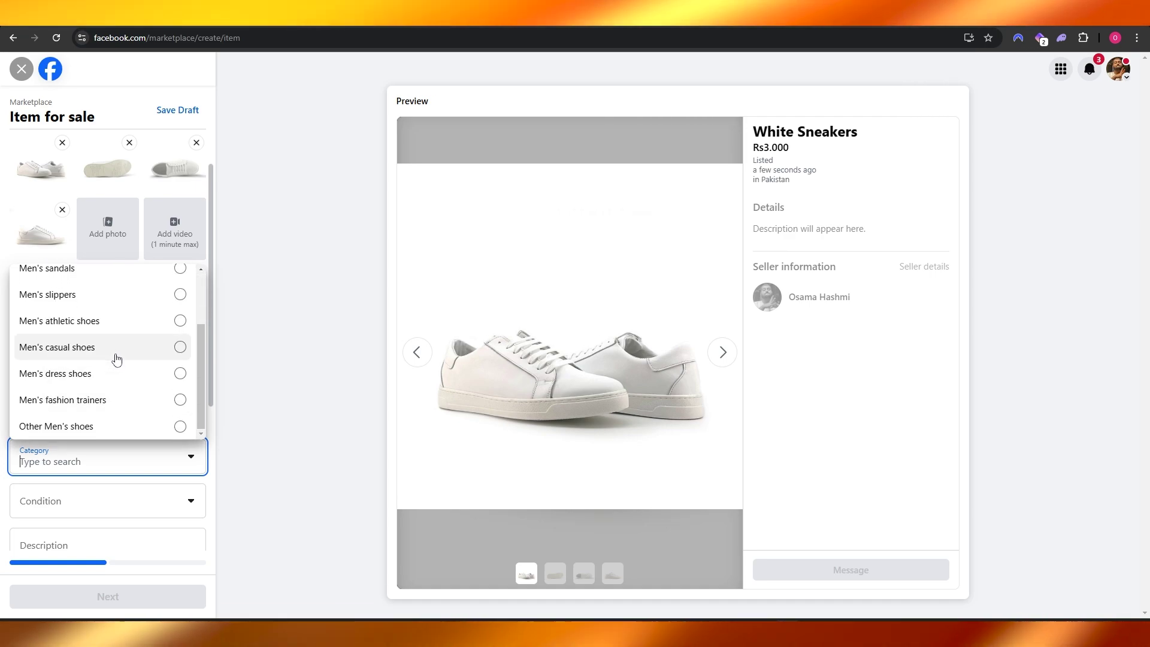
click(117, 357)
Step: Set the item condition to New
click(84, 509)
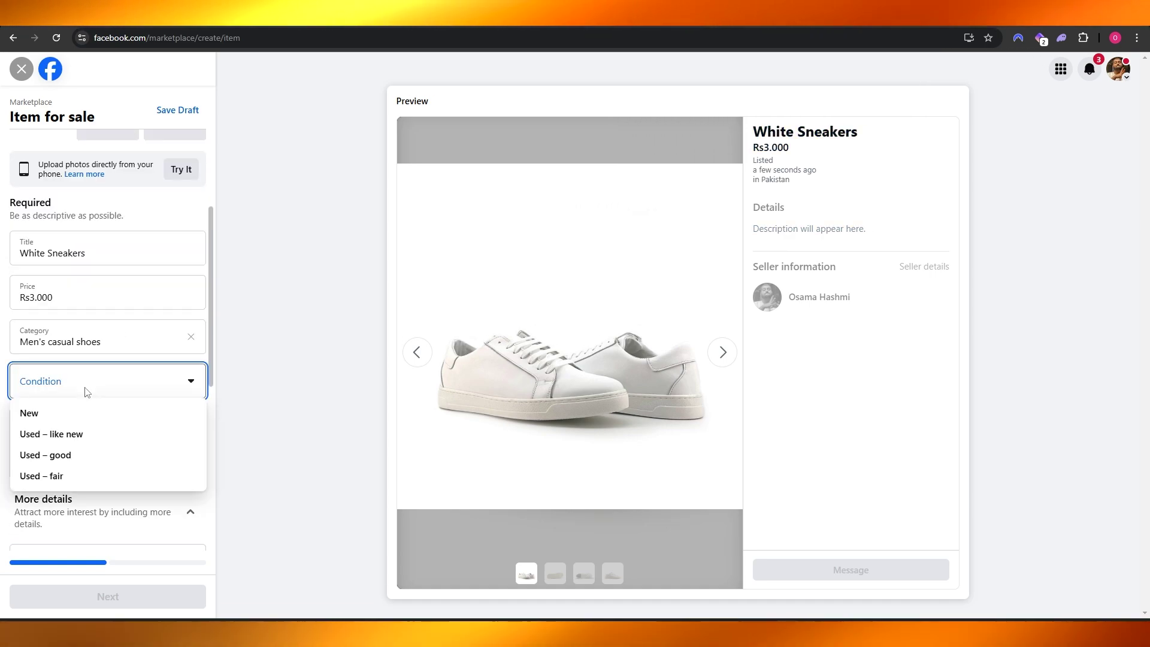
click(78, 420)
click(78, 423)
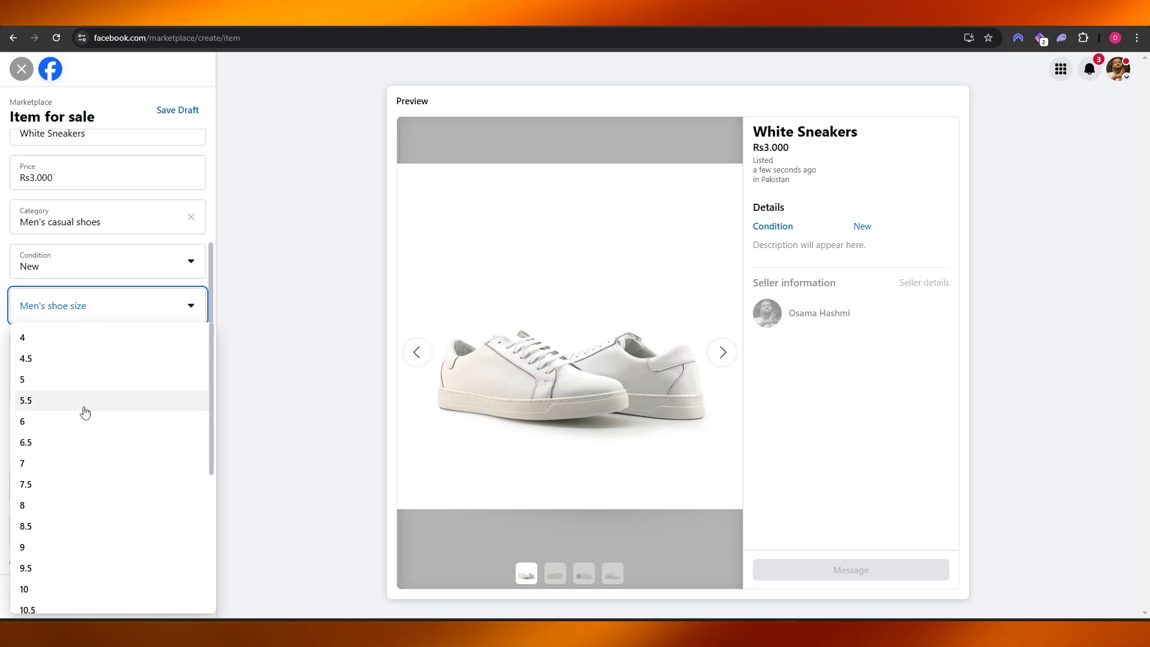
scroll(72, 474, down, 3)
Step: Set the men's shoe size to 10.5 and the colour to White
click(69, 430)
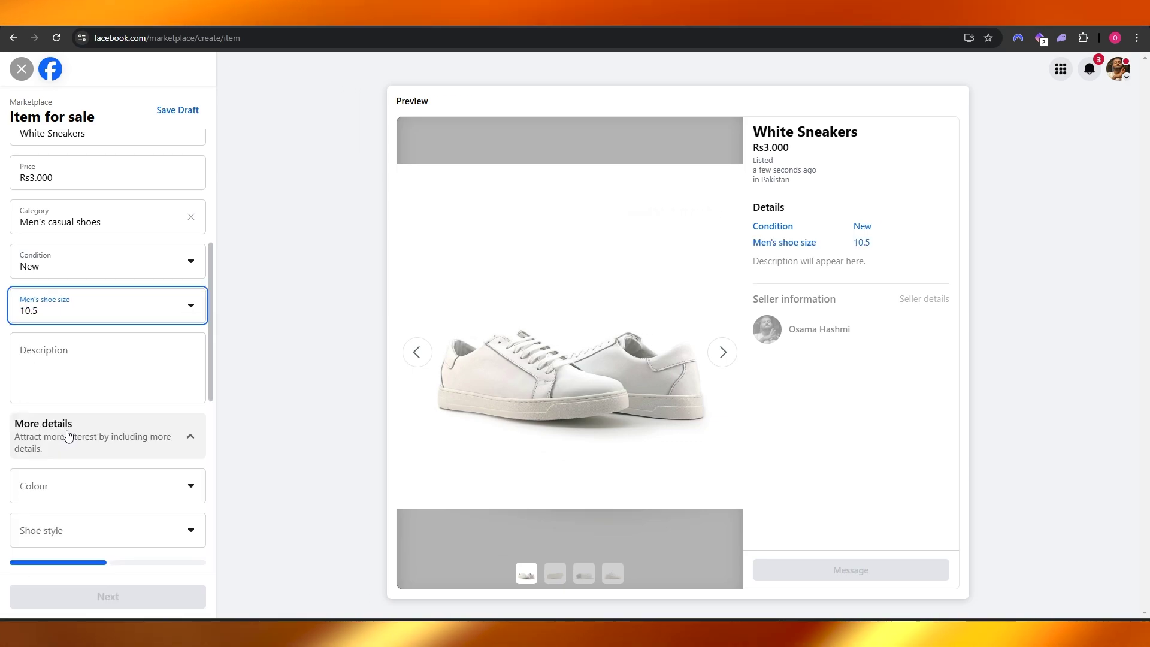
scroll(142, 415, down, 1)
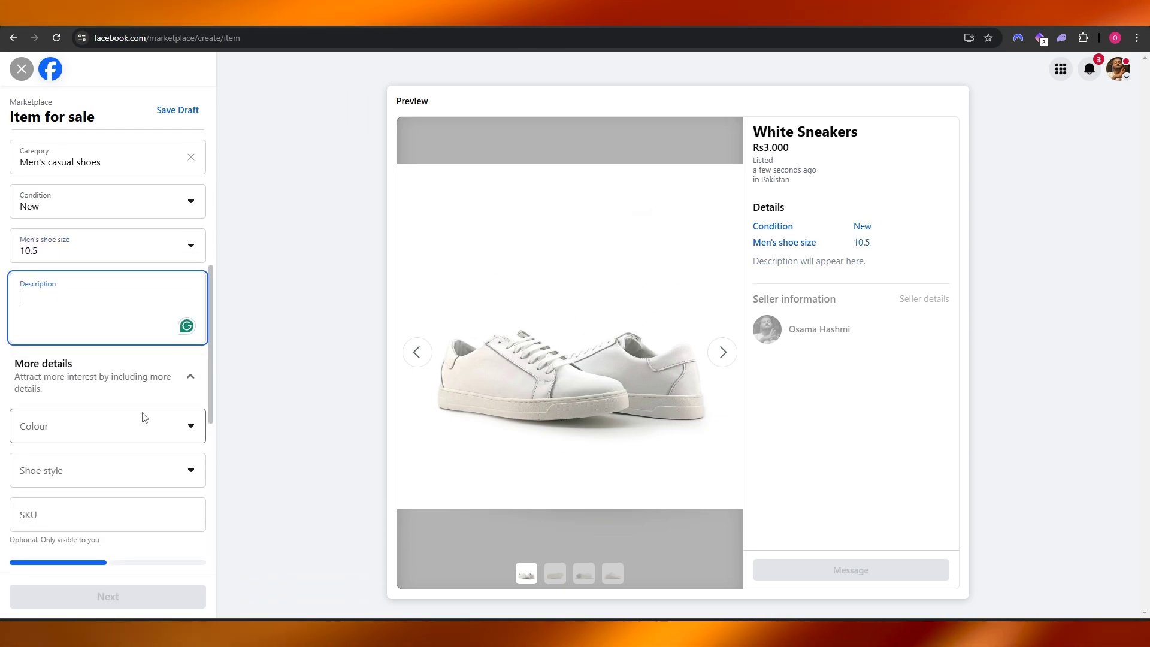
click(142, 422)
scroll(51, 584, down, 1)
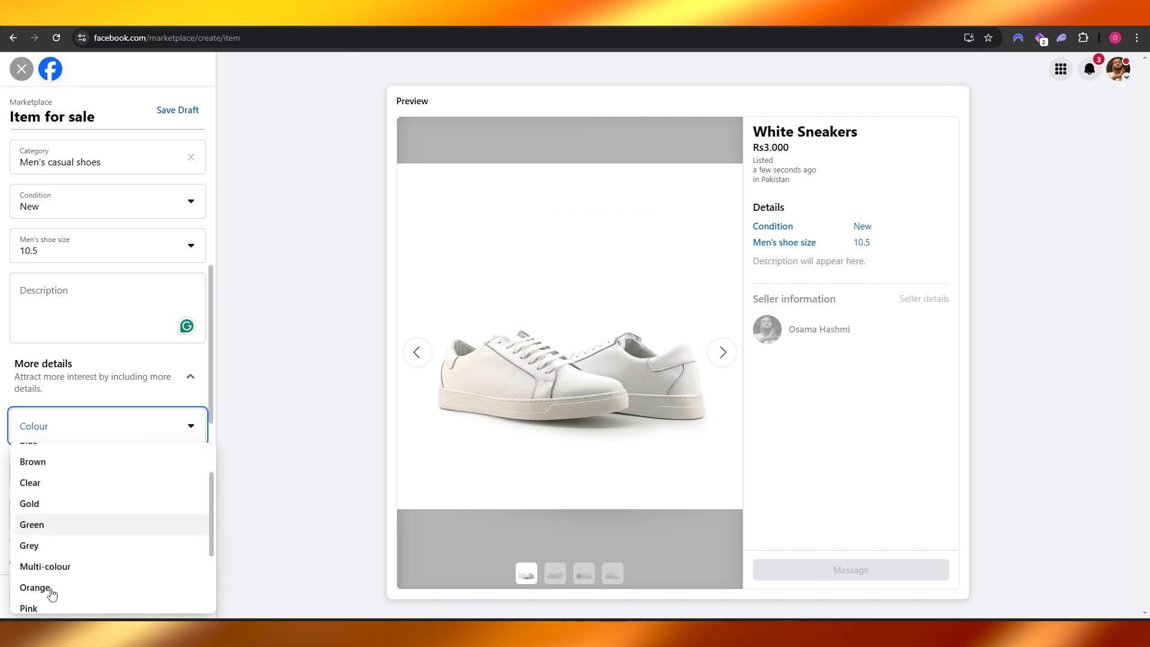
scroll(110, 557, down, 2)
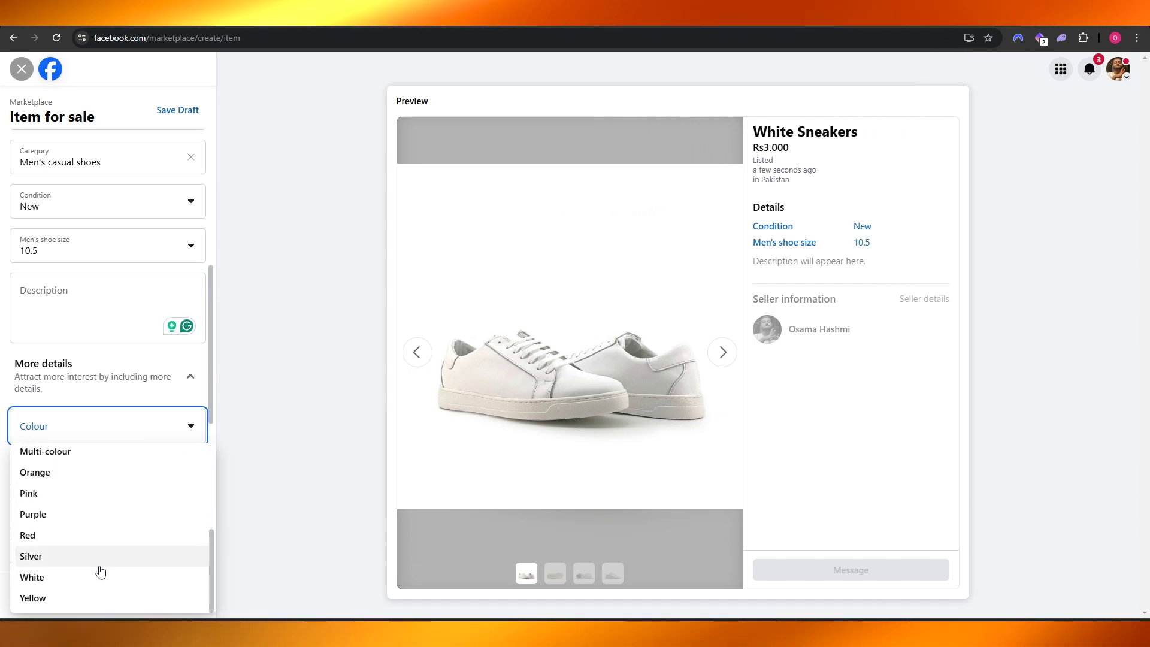
click(100, 576)
Step: Browse the Shoe style options and close the list without choosing one
click(113, 472)
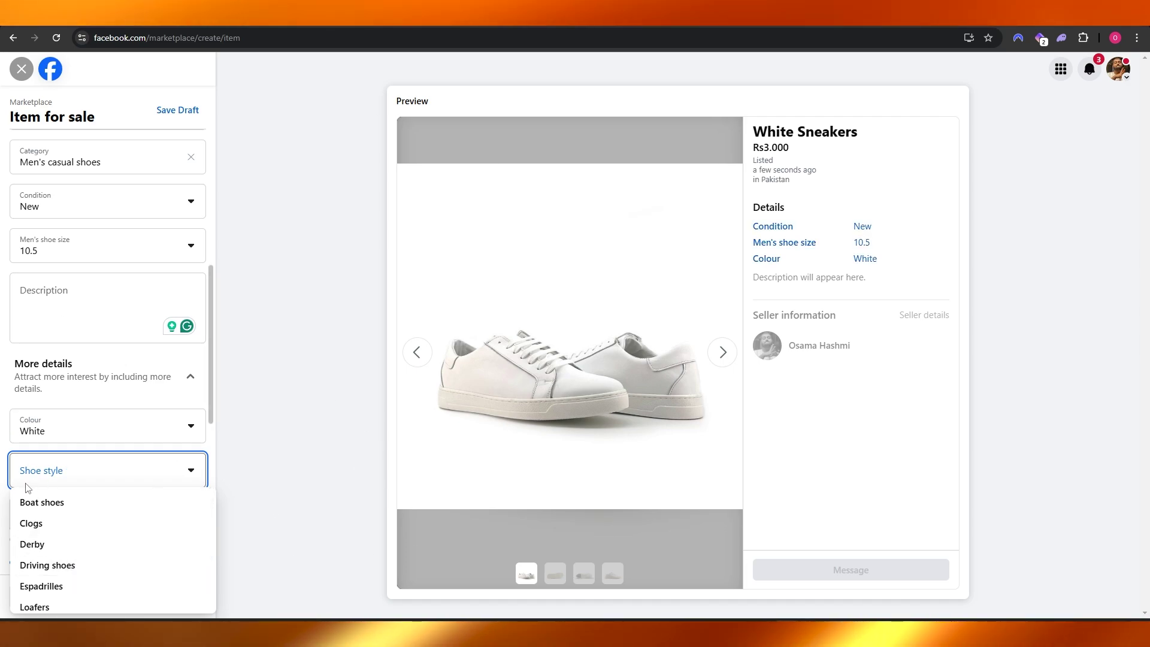
scroll(60, 533, up, 2)
scroll(57, 539, down, 2)
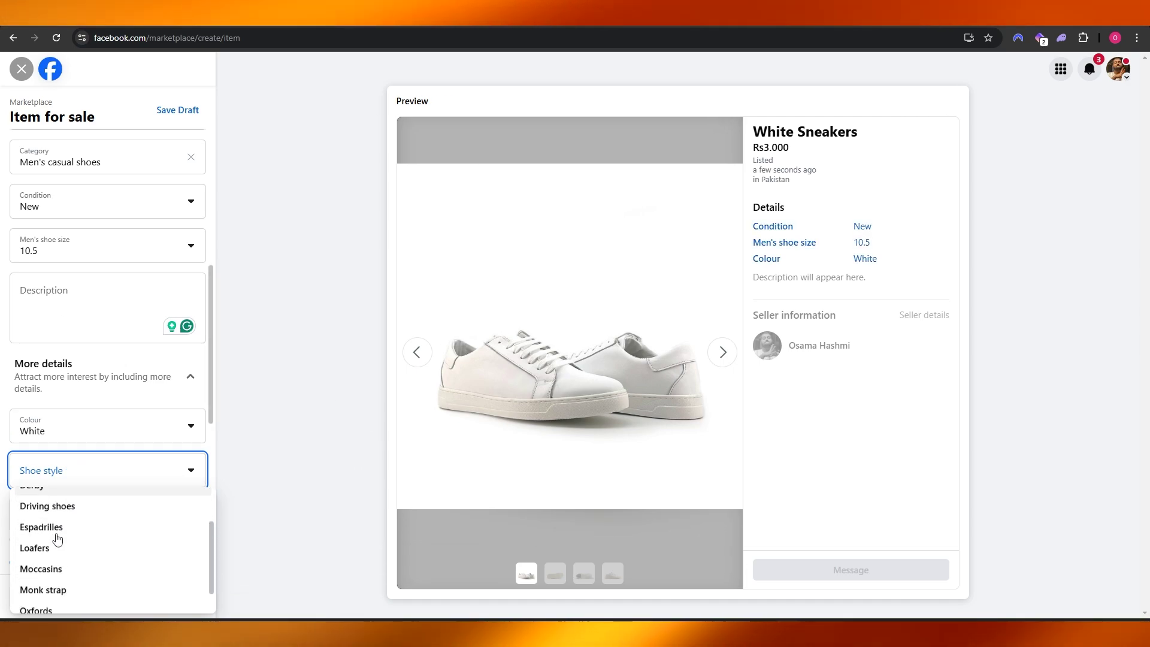
scroll(56, 528, up, 2)
scroll(84, 545, down, 2)
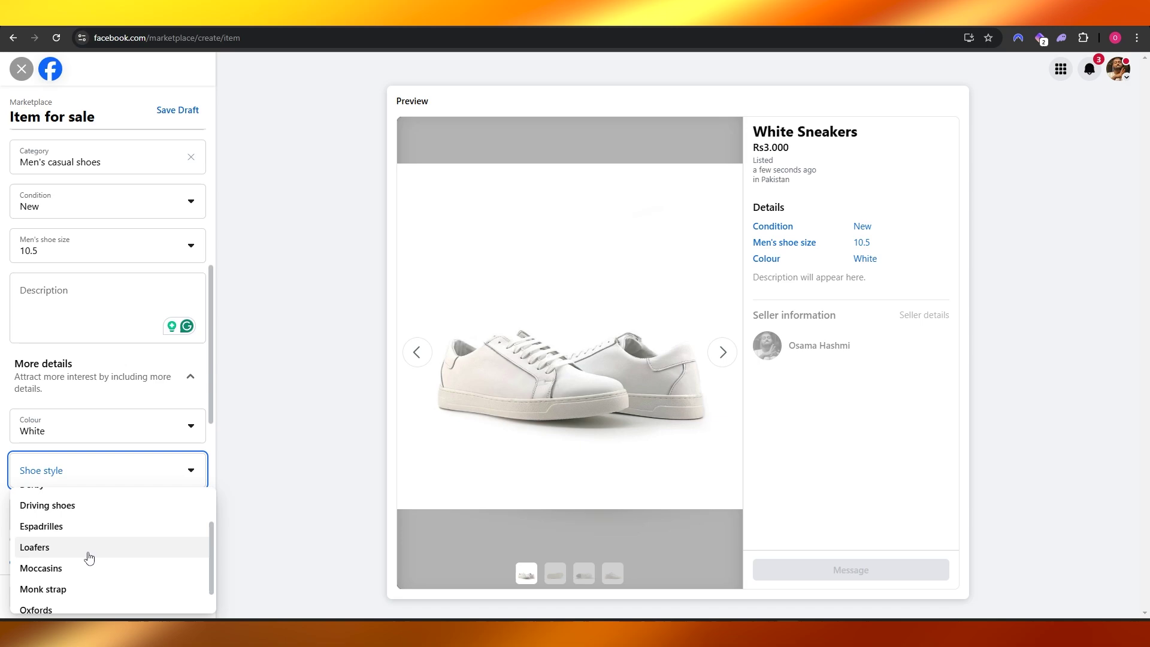
scroll(68, 605, up, 2)
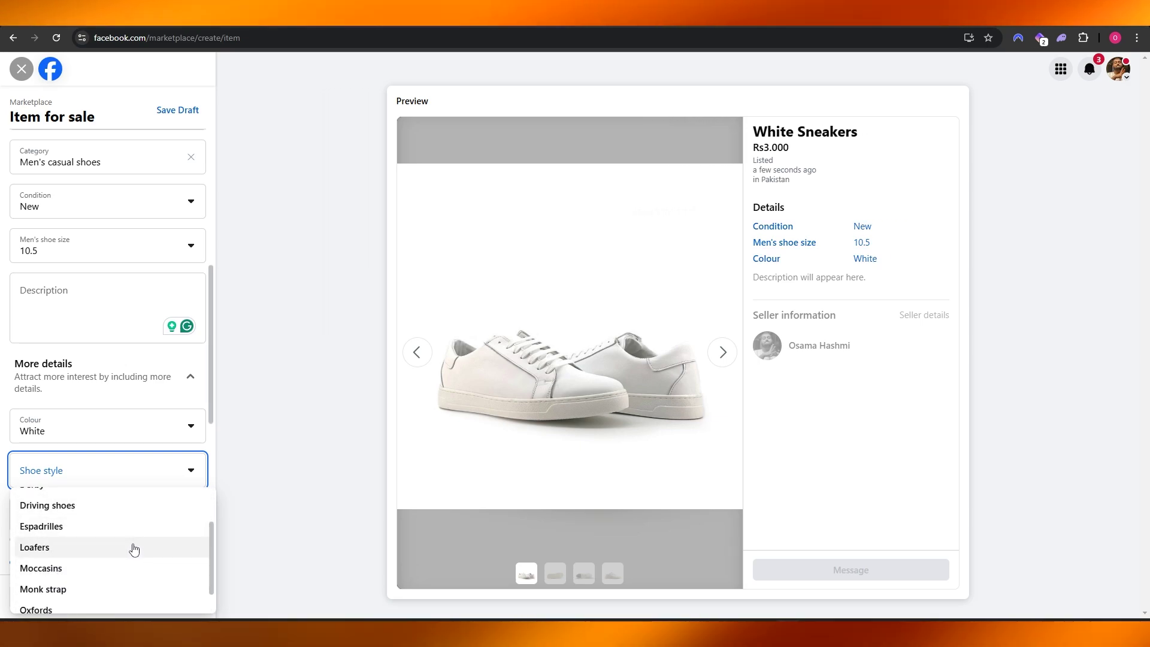
scroll(132, 549, up, 1)
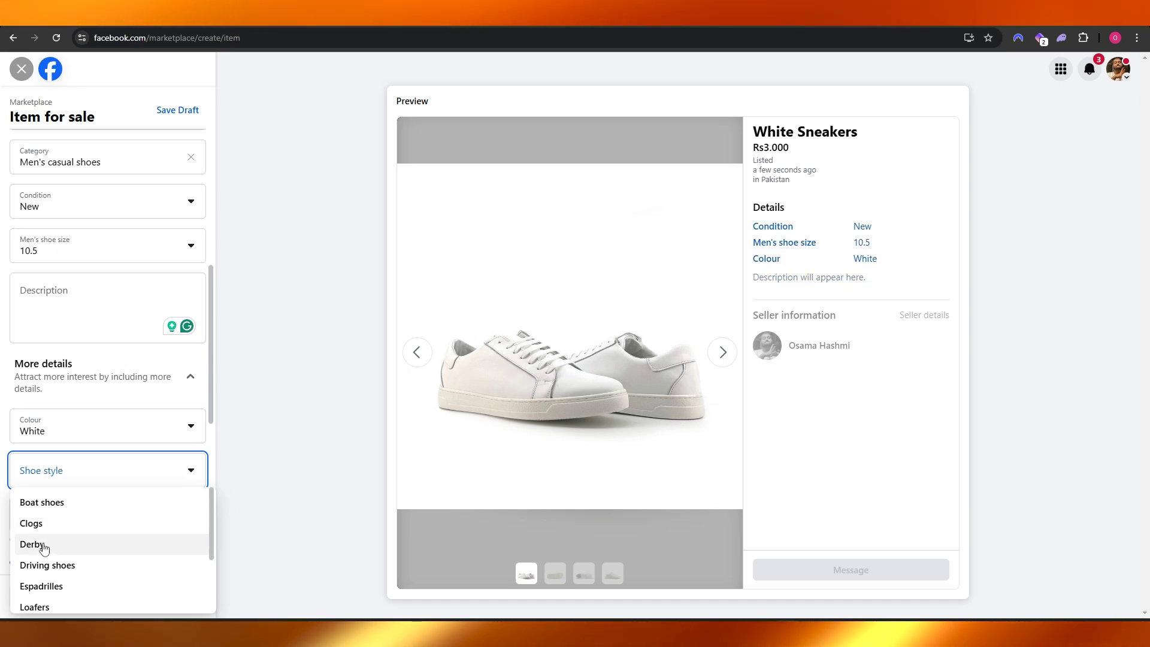
scroll(71, 557, down, 1)
scroll(137, 547, down, 1)
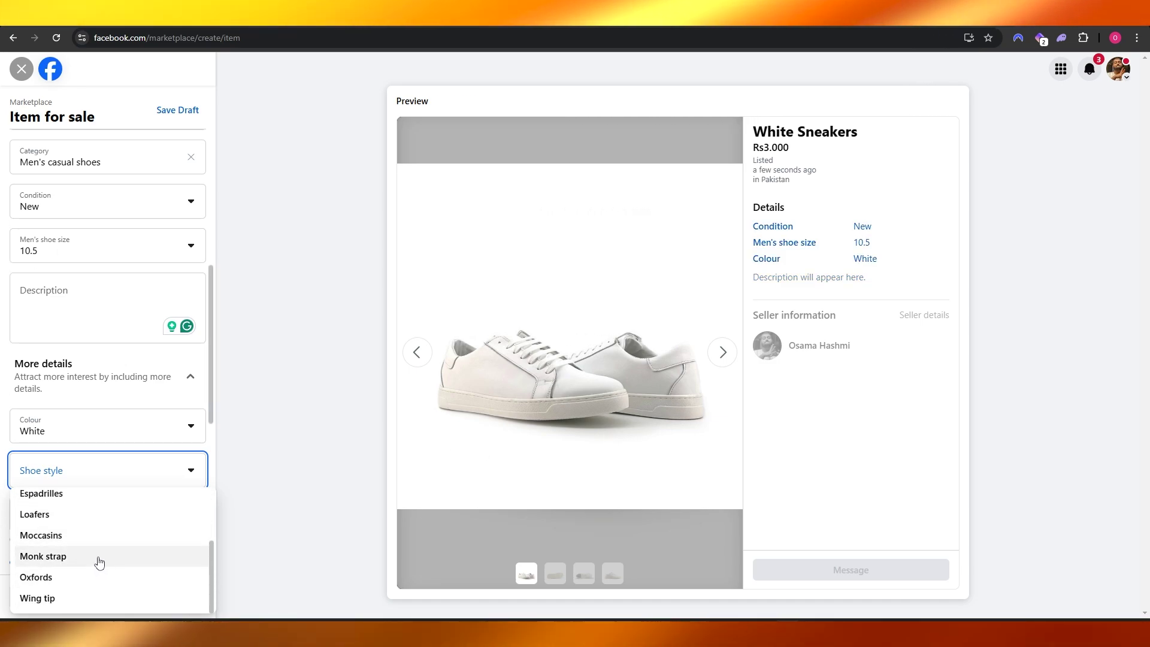
scroll(81, 593, up, 3)
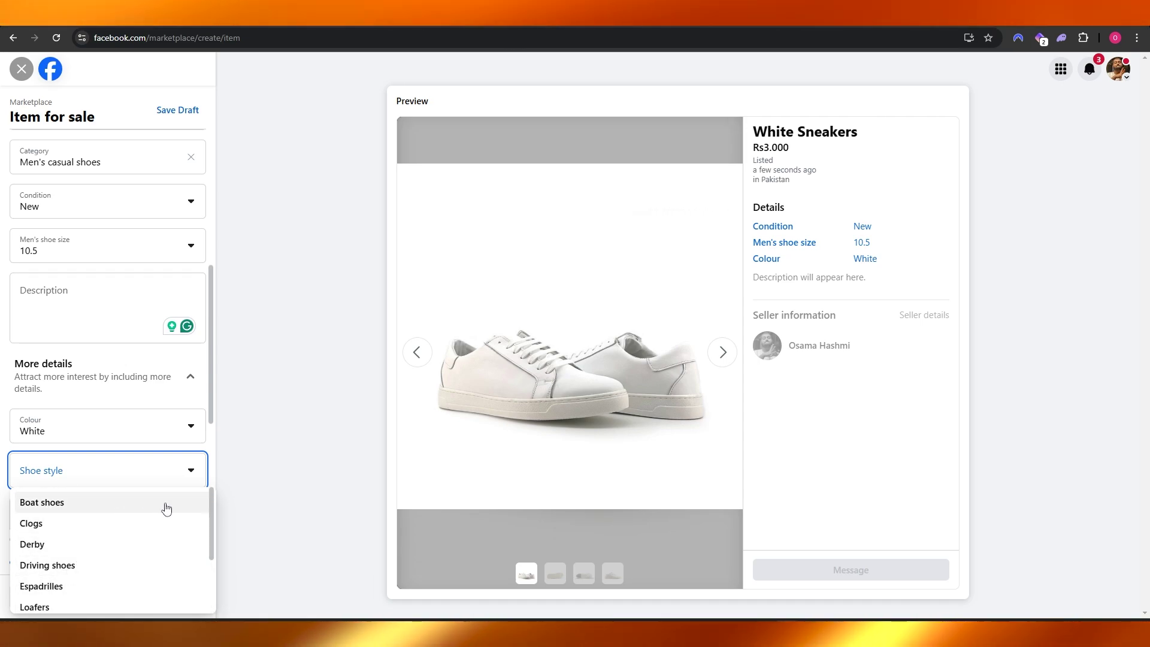
click(233, 499)
Step: Check the location suggestions, then turn on Hide from friends for the listing
scroll(19, 521, down, 5)
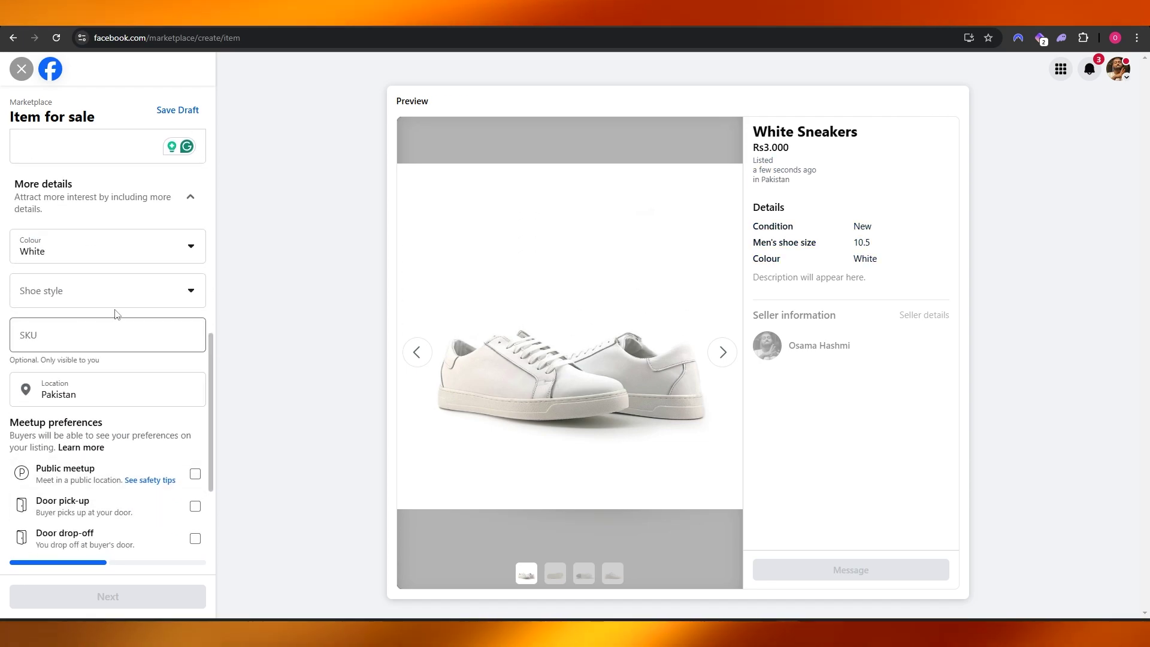
click(95, 225)
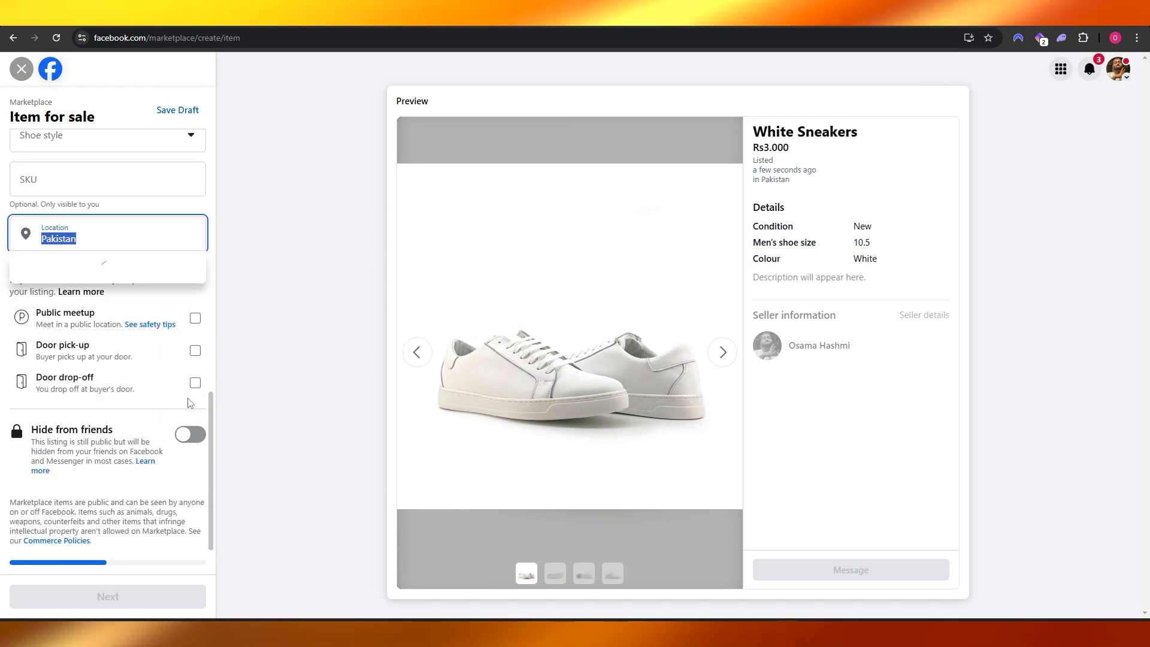
click(363, 360)
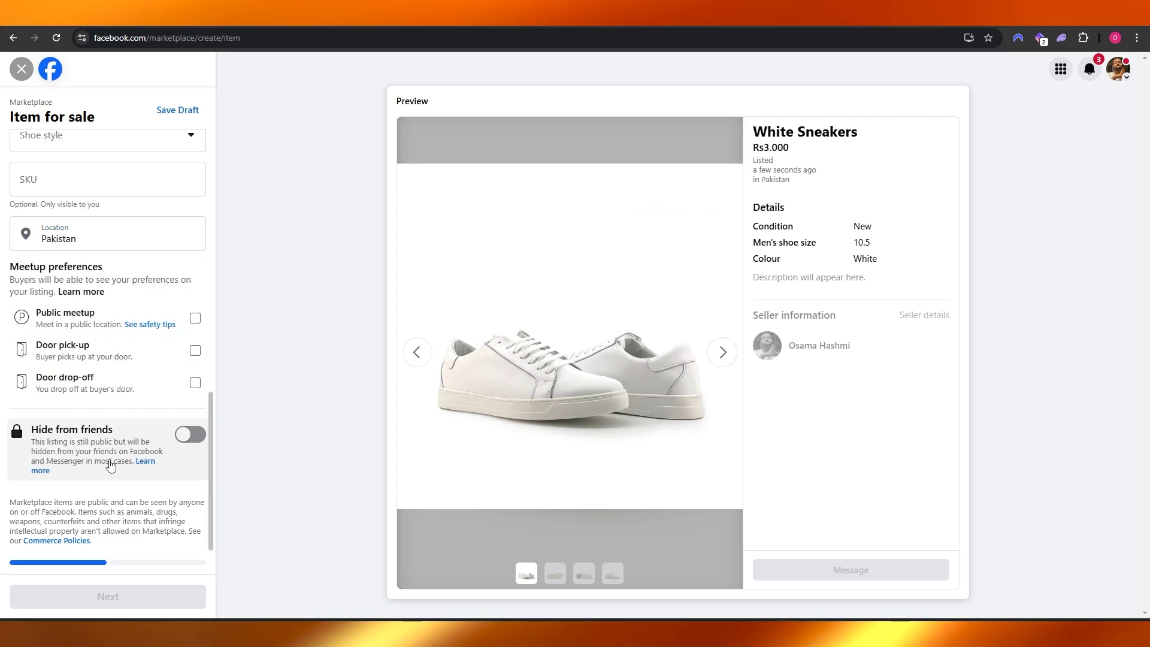
click(191, 433)
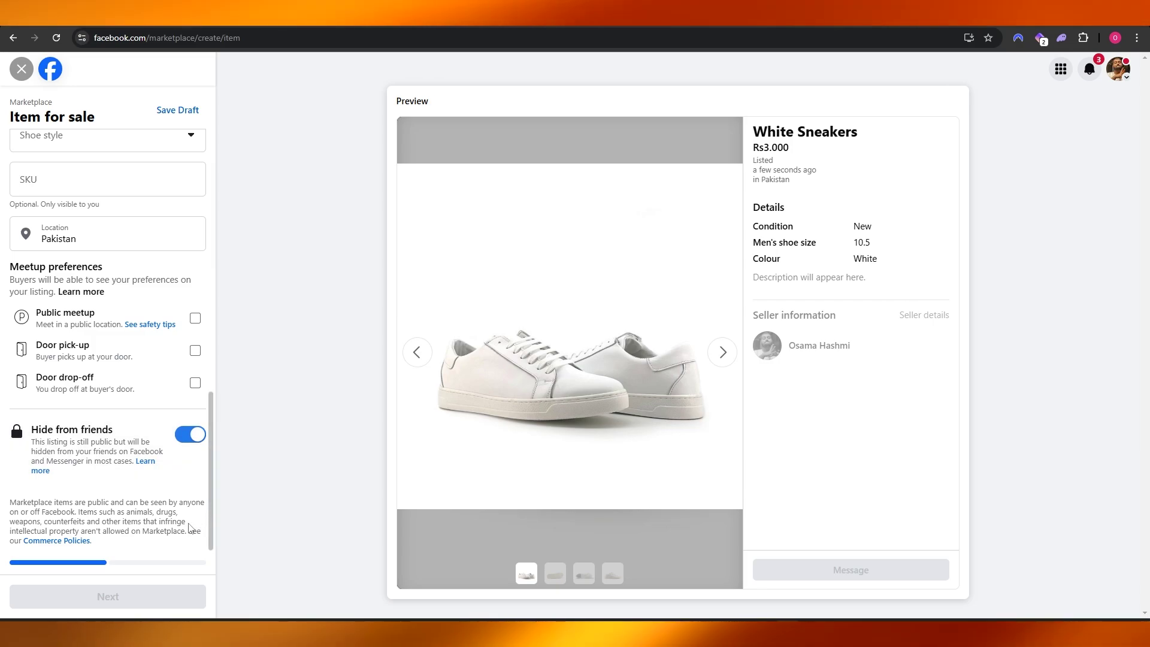
scroll(181, 523, up, 8)
scroll(182, 523, up, 5)
scroll(159, 412, down, 15)
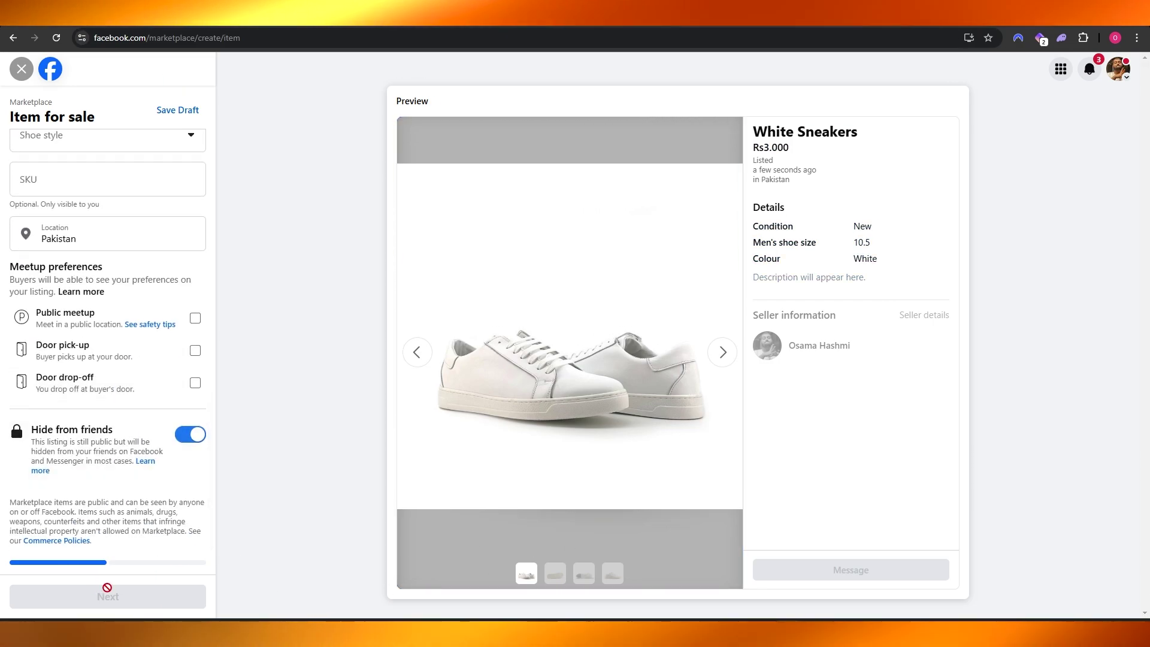
scroll(107, 588, up, 15)
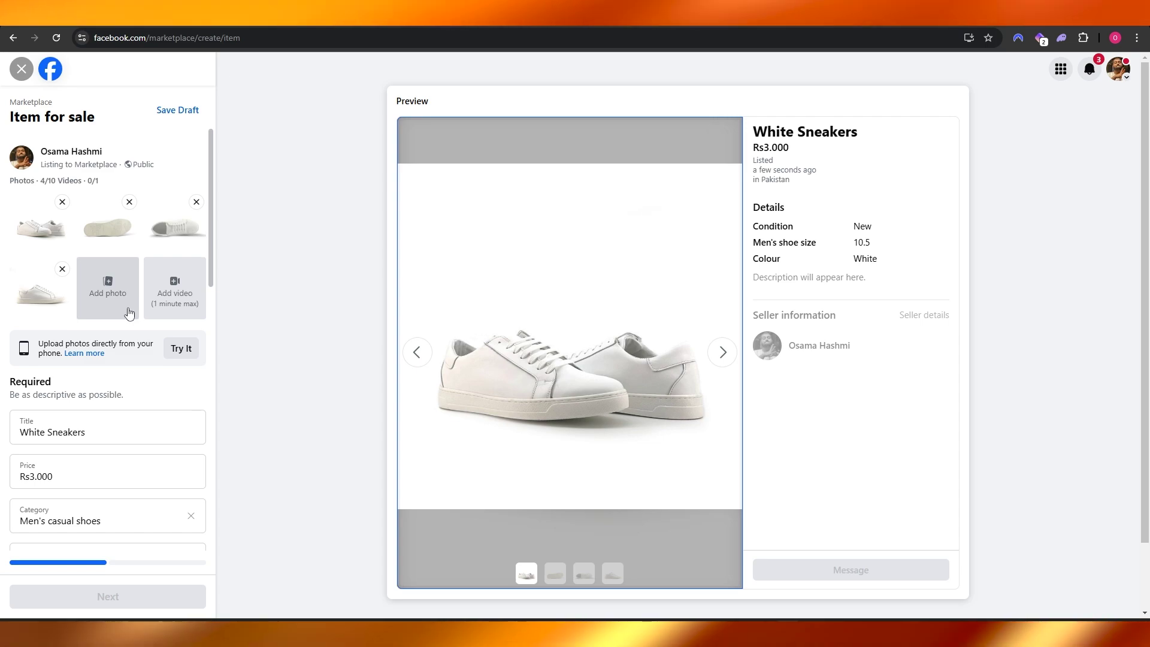
scroll(136, 593, down, 5)
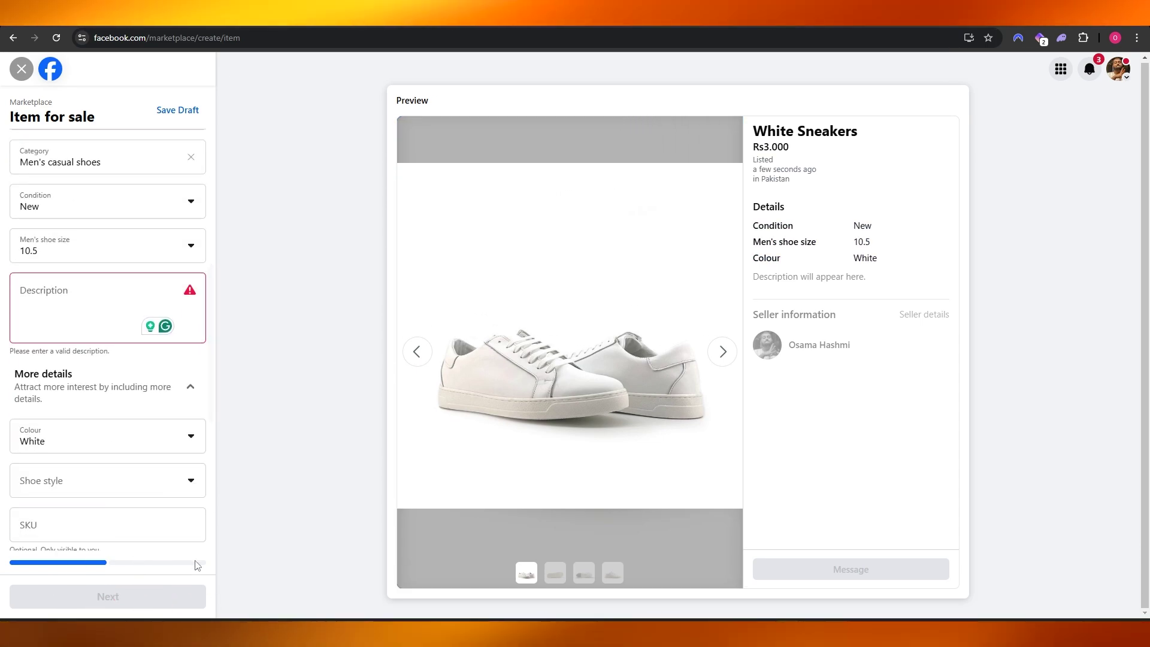
Step: Add the description 'White Sneakers made out of Rubber and canvas' and continue to the next step
click(109, 311)
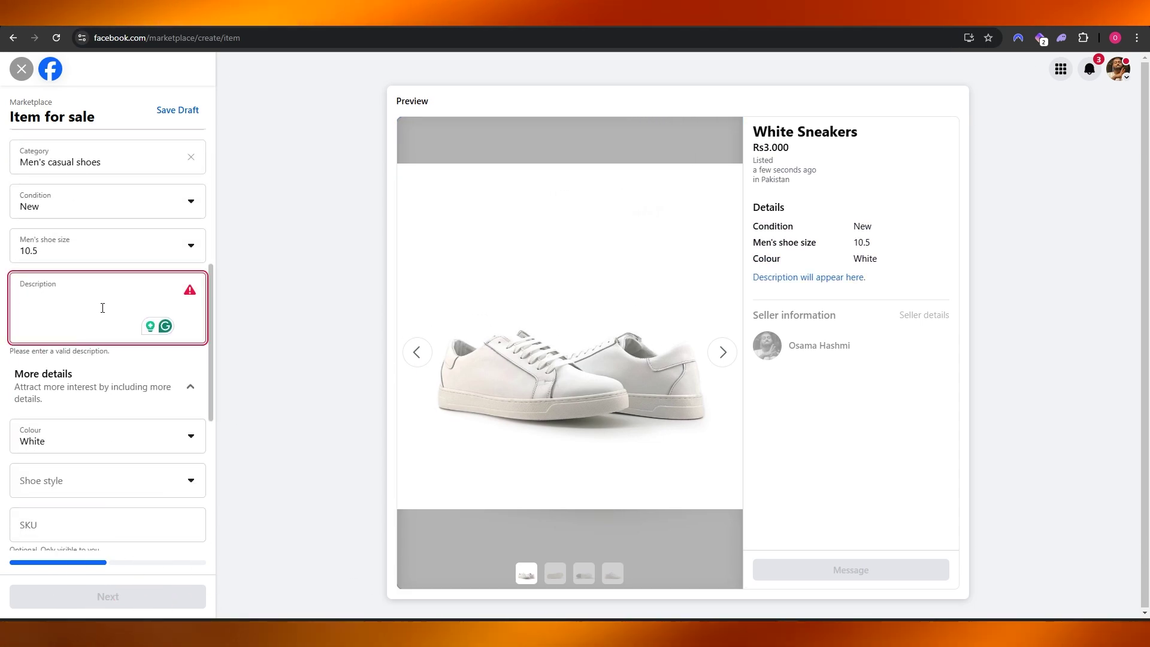
text(White Sneakers made out of Rubber and canvas)
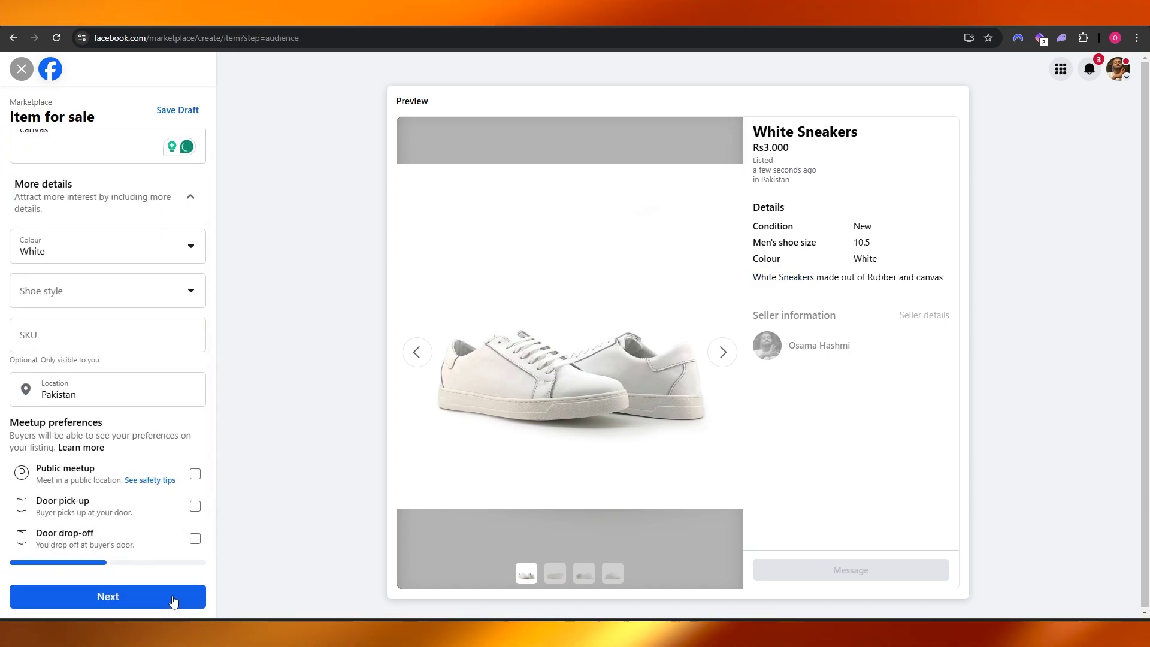
click(173, 599)
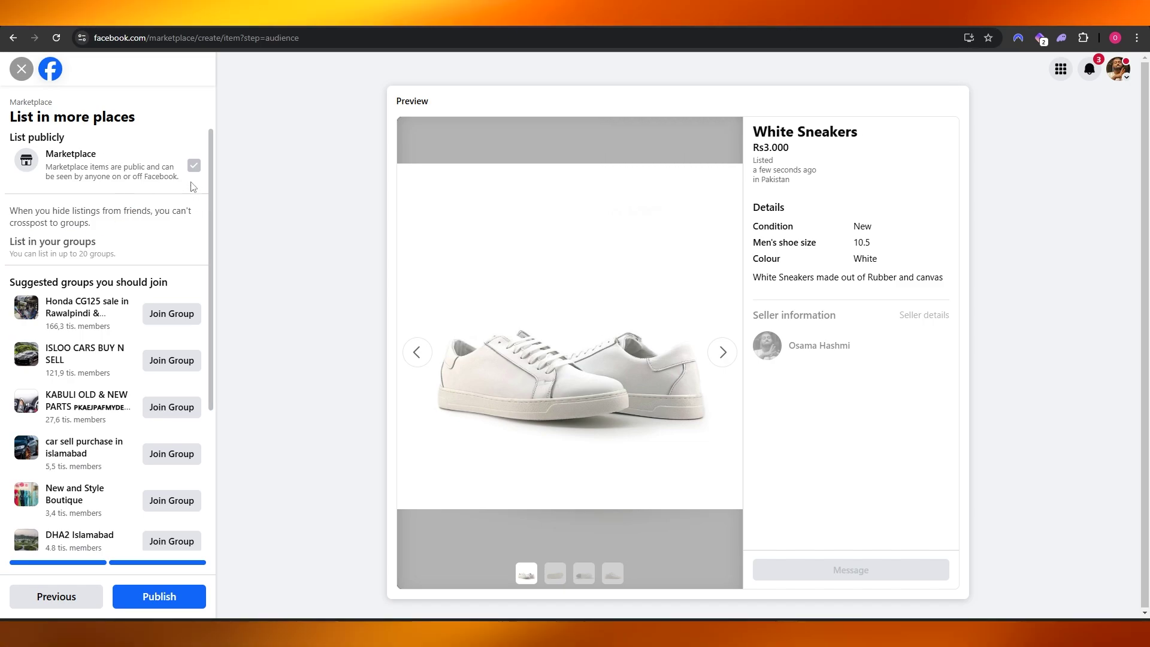
Step: Scroll down the List in more places step to publish the White Sneakers listing
scroll(119, 500, down, 4)
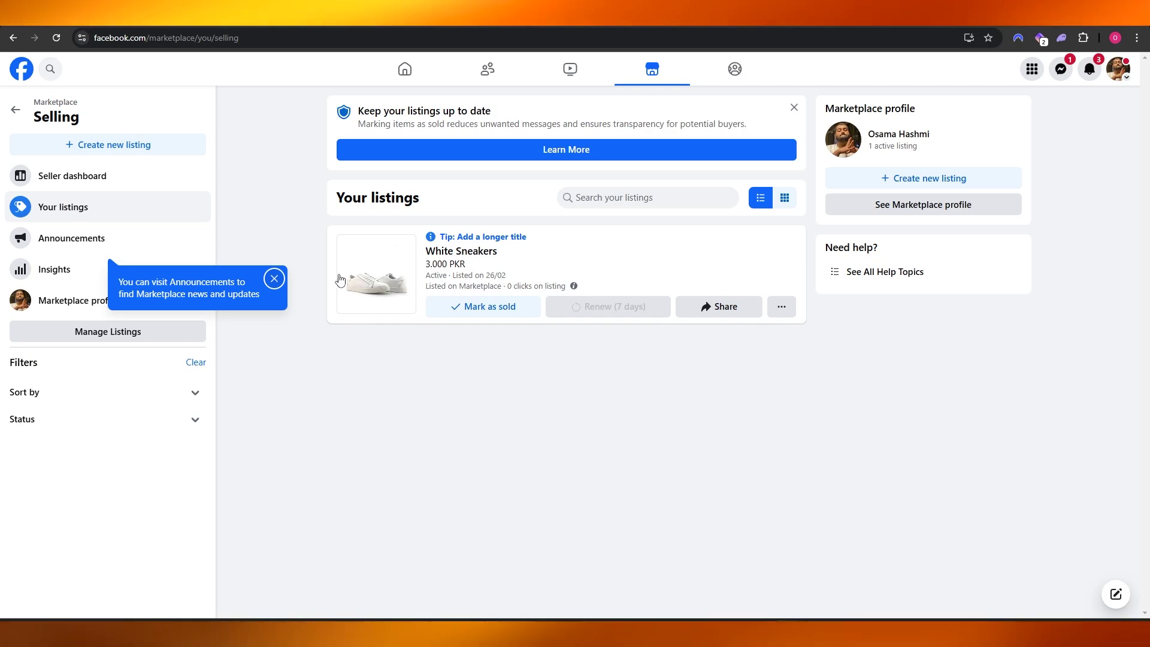
Step: Dismiss the Announcements tip and delete the White Sneakers listing, answering 'No, haven't sold'
click(275, 280)
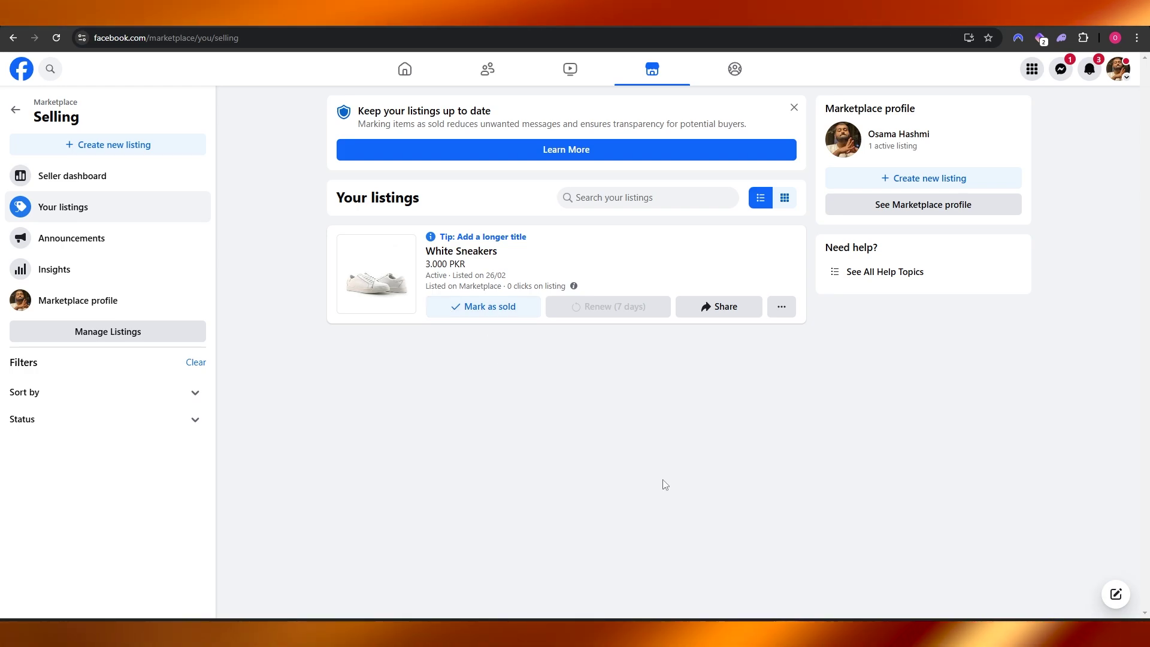
click(791, 308)
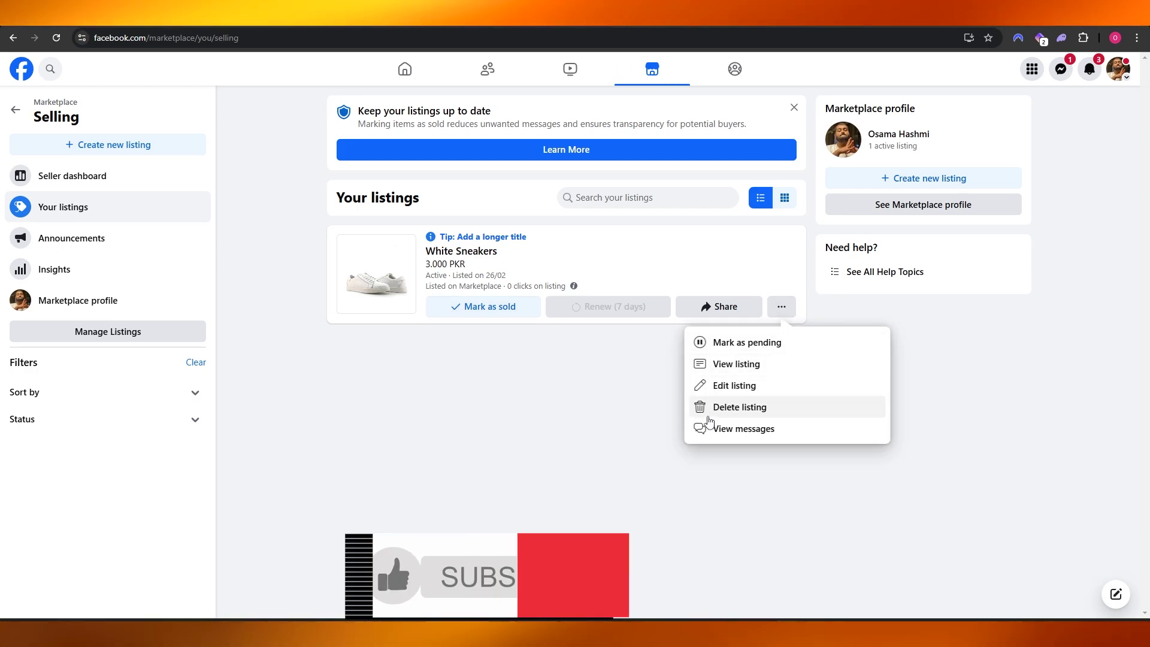
click(758, 407)
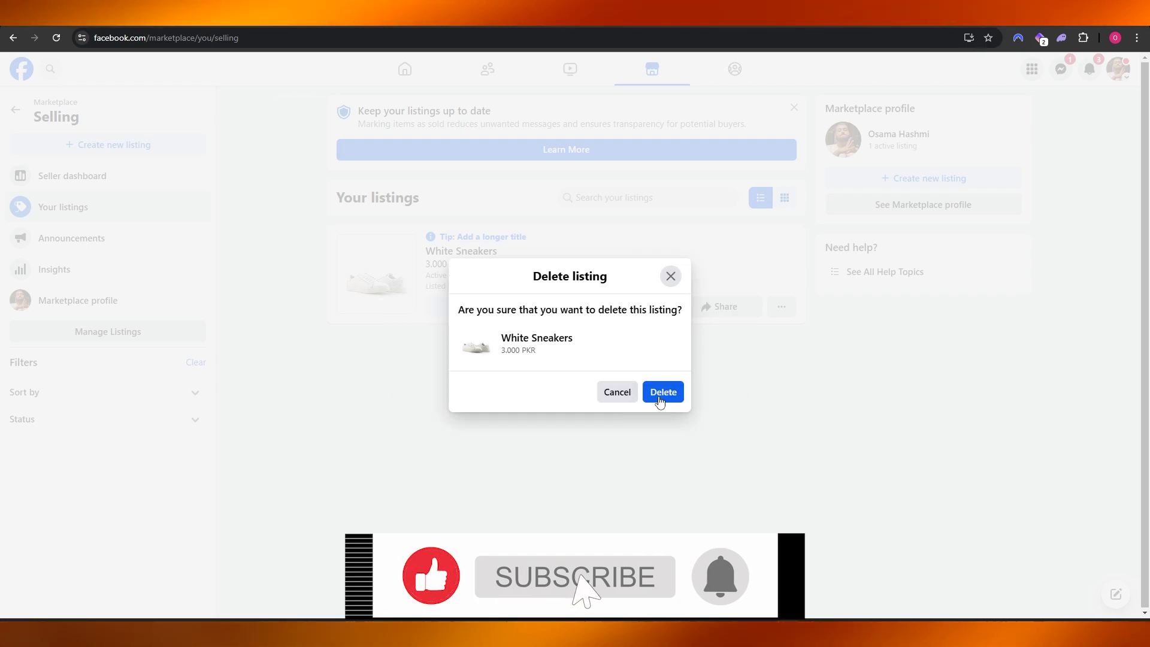
click(662, 393)
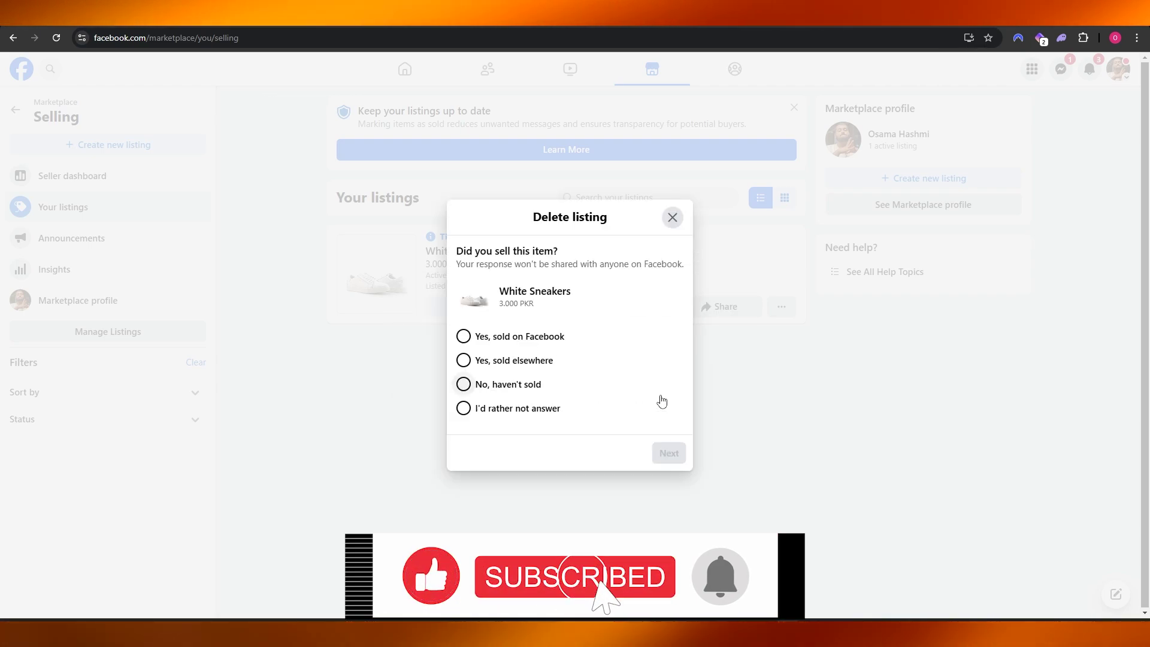
click(502, 390)
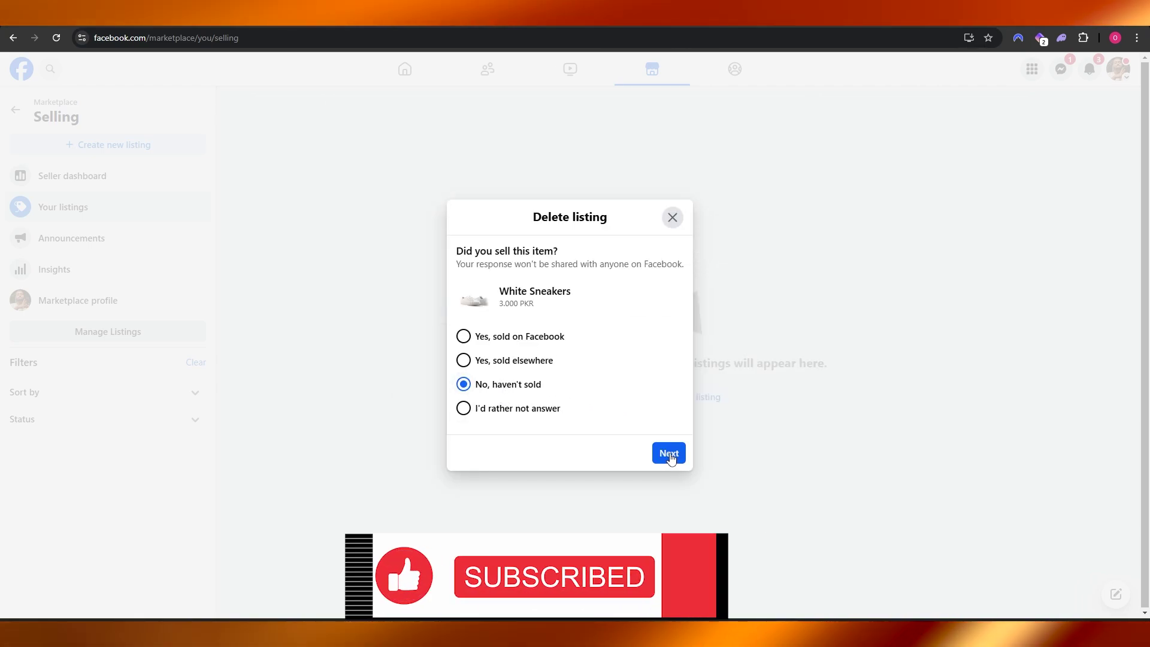